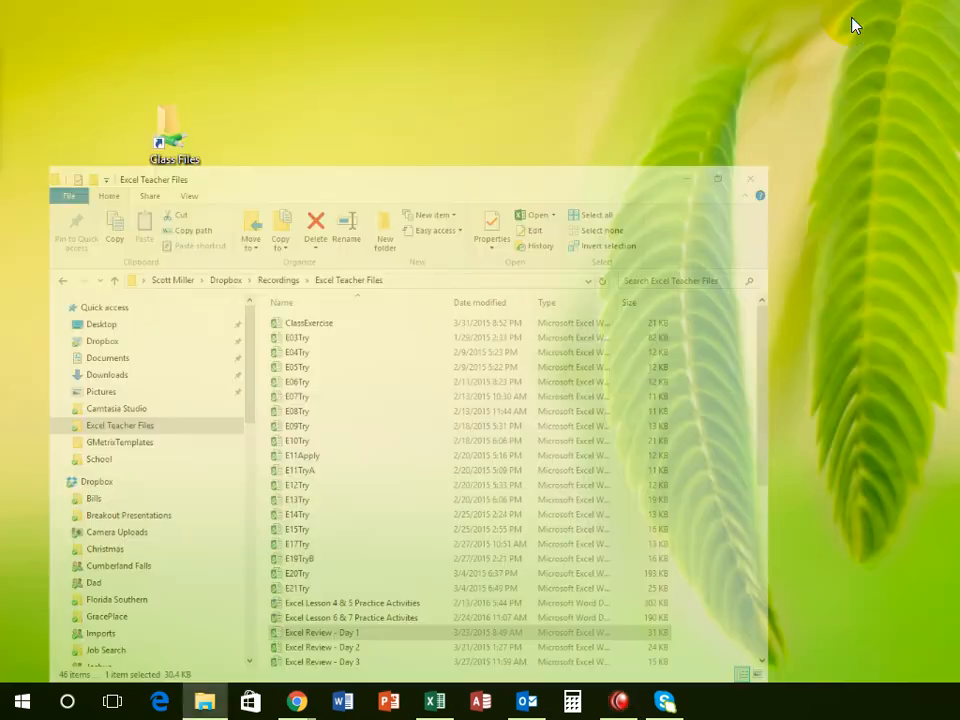
# Step: Open the E21Try workbook from the Chapter3 folder under Class Files, IIT, Excel
pyautogui.doubleClick(167, 147)
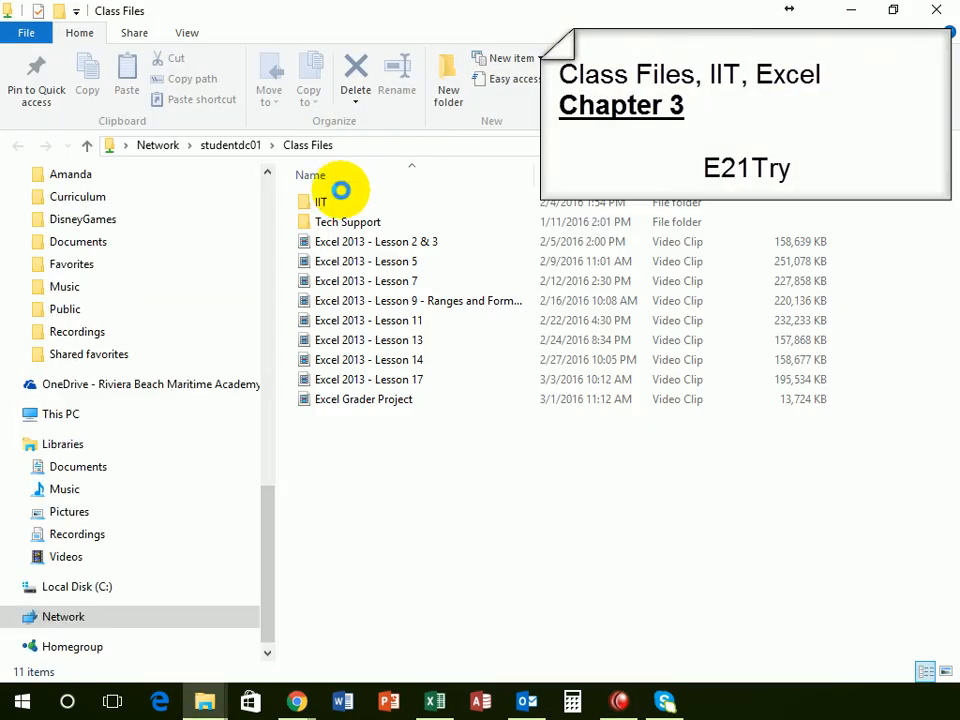
pyautogui.doubleClick(336, 203)
pyautogui.doubleClick(333, 207)
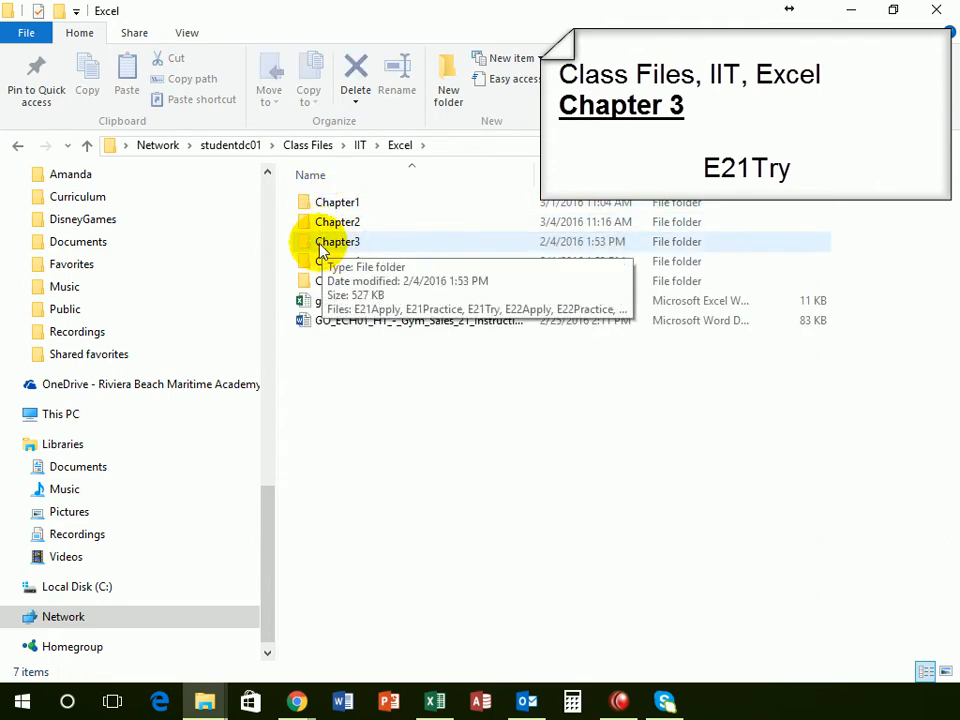
pyautogui.doubleClick(322, 245)
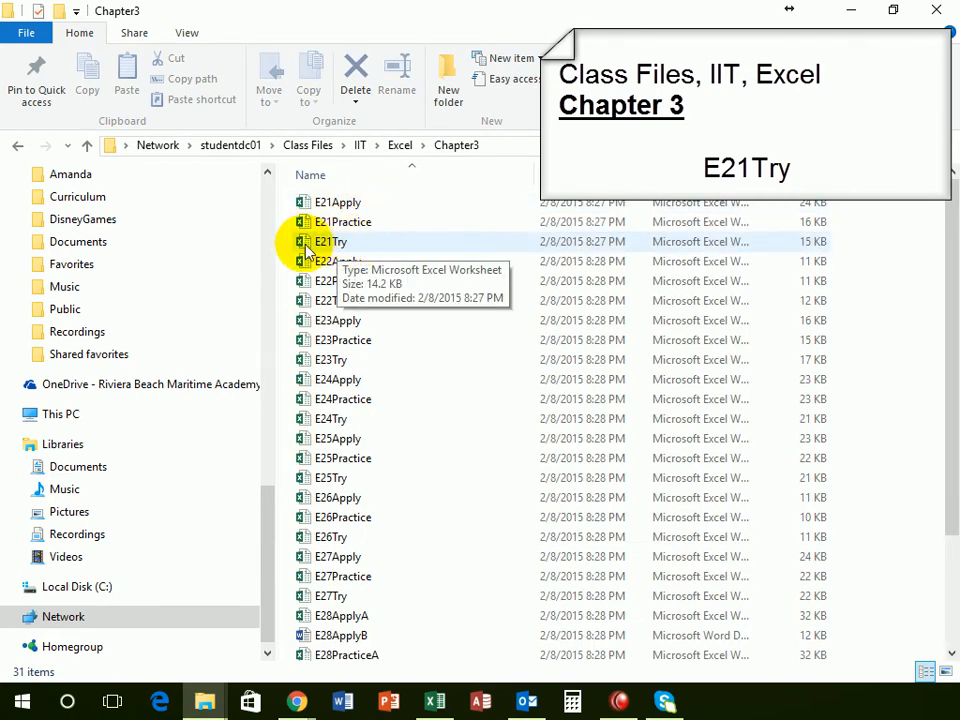
pyautogui.doubleClick(308, 244)
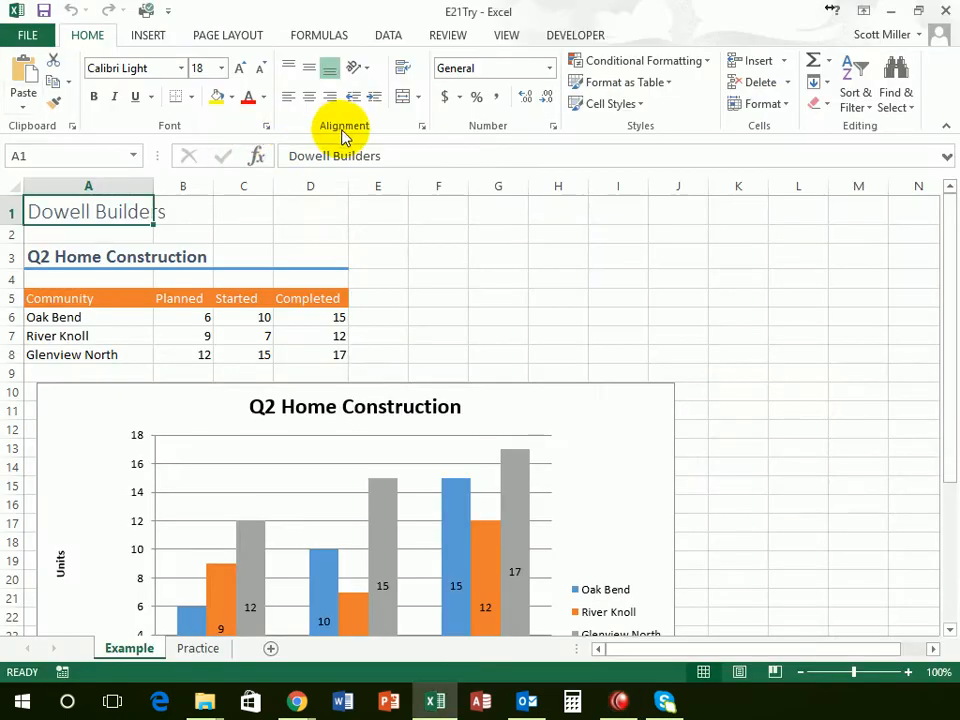
# Step: Save a copy of the workbook as E21Try-sm in the March 11 documents folder
pyautogui.click(400, 257)
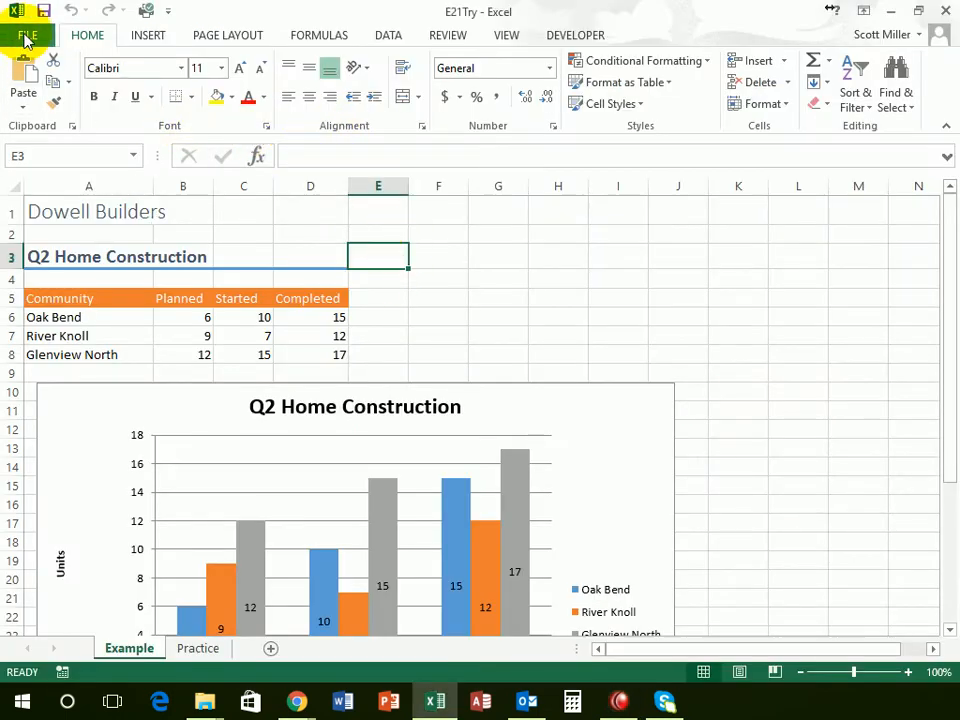
pyautogui.click(33, 38)
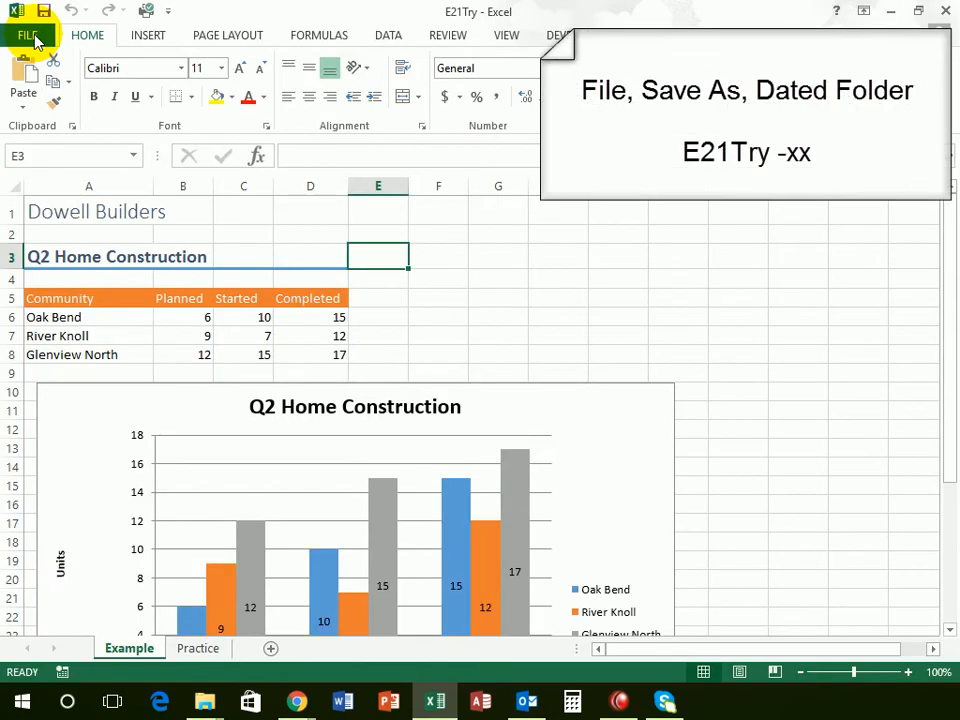
pyautogui.click(33, 38)
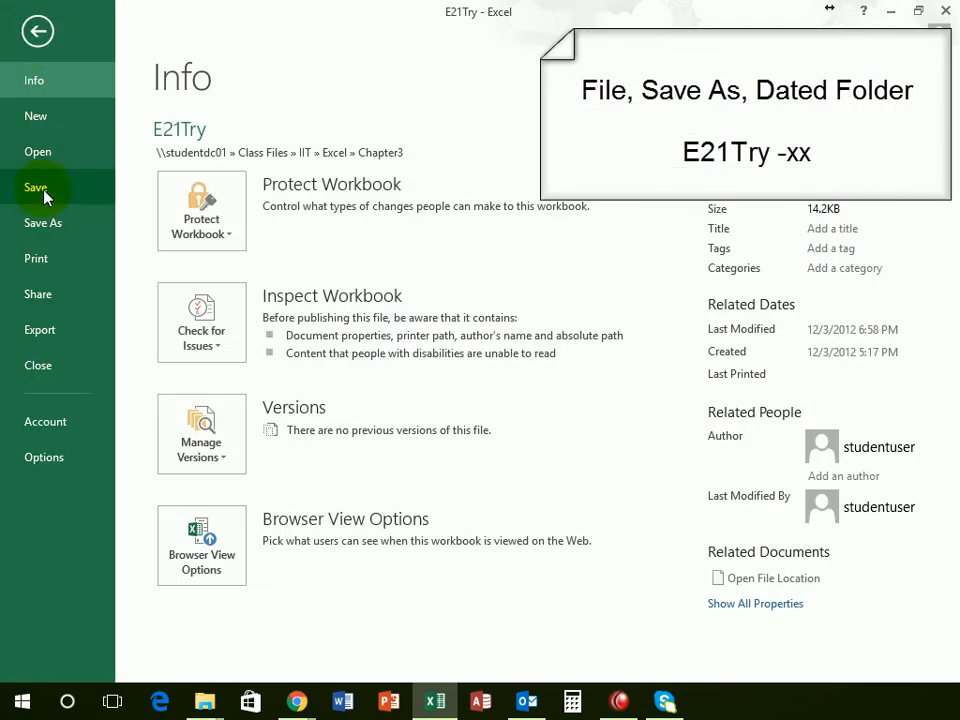
pyautogui.click(45, 223)
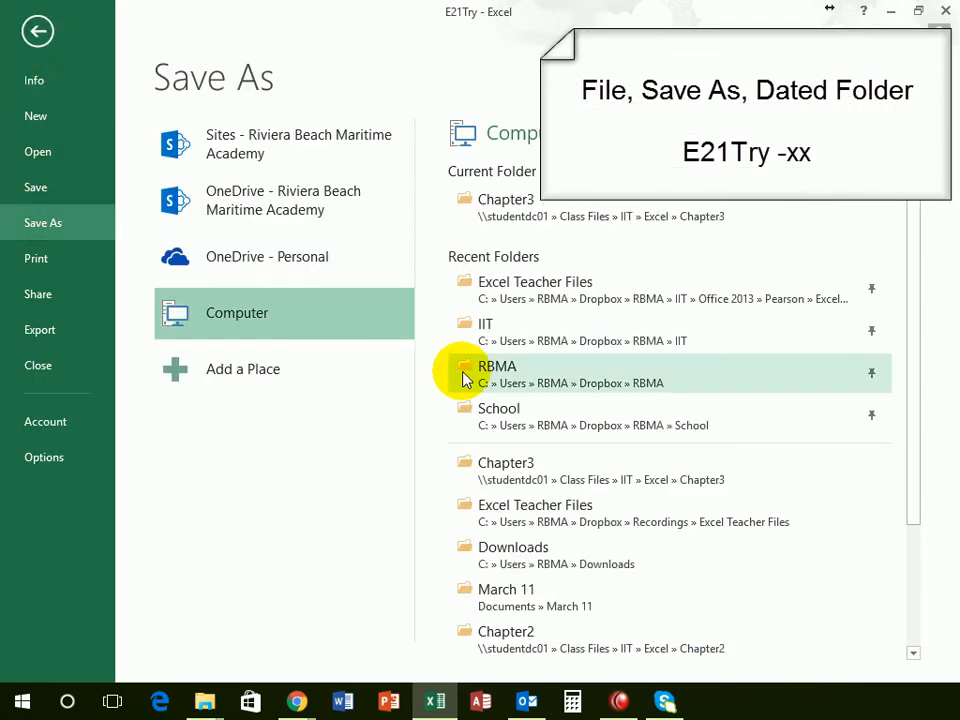
pyautogui.click(549, 611)
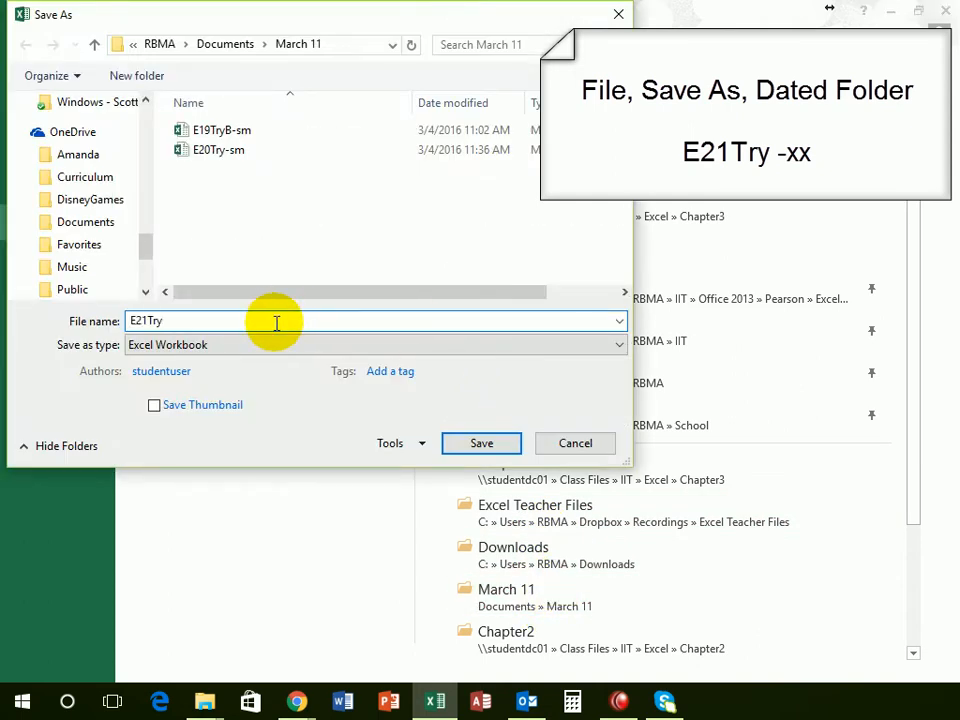
pyautogui.write('-sm')
pyautogui.press('Return')
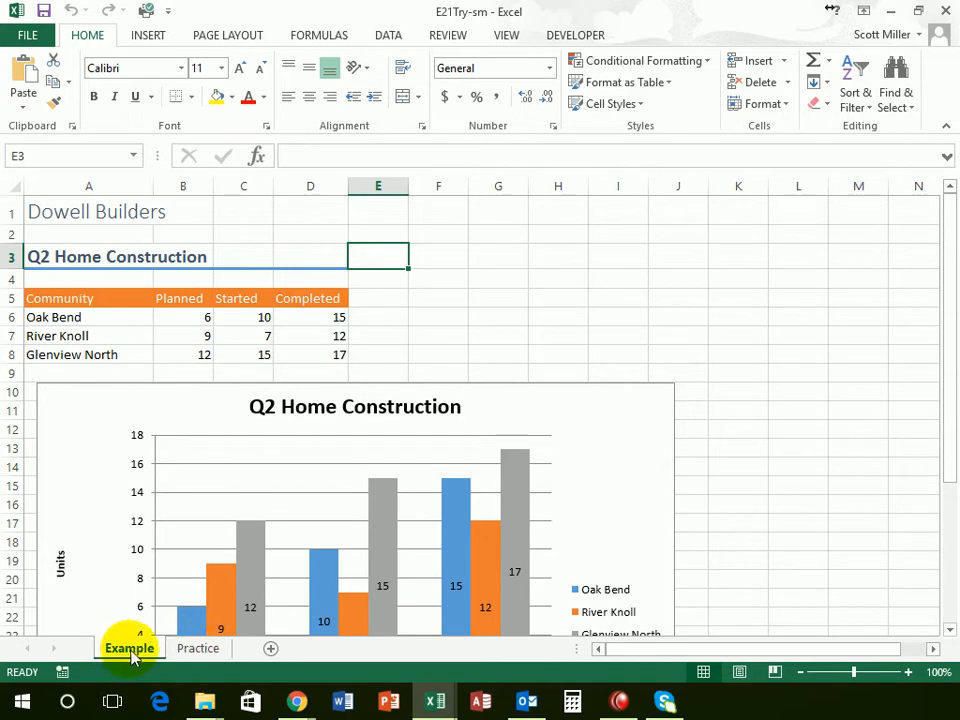
# Step: Examine the Q2 Home Construction column chart and its data table on the Example sheet
pyautogui.click(817, 451)
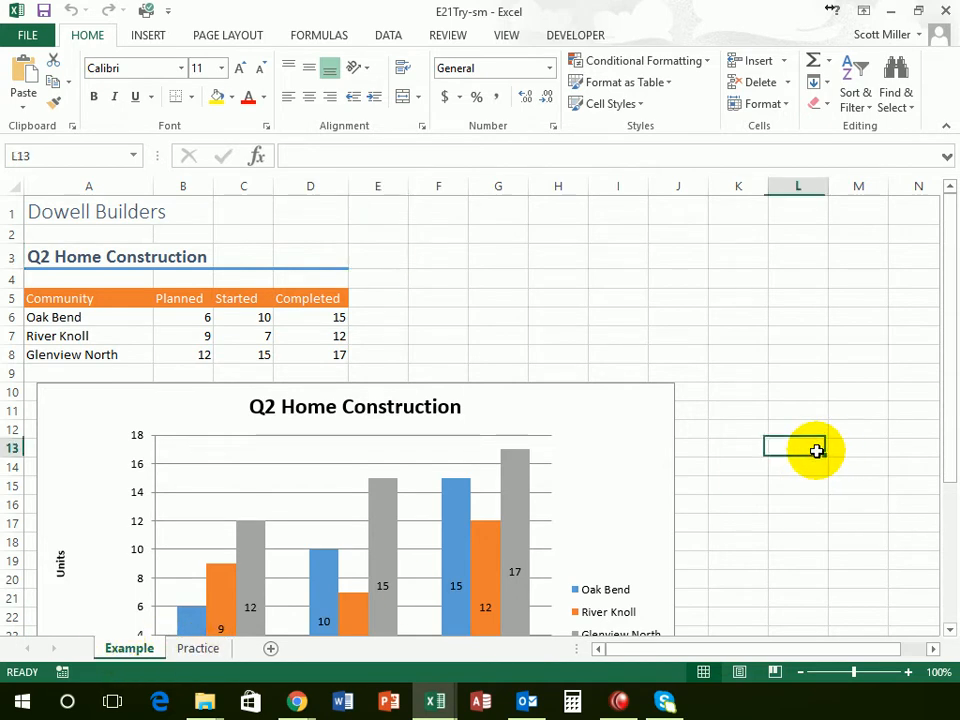
pyautogui.scroll(-3, 805, 460)
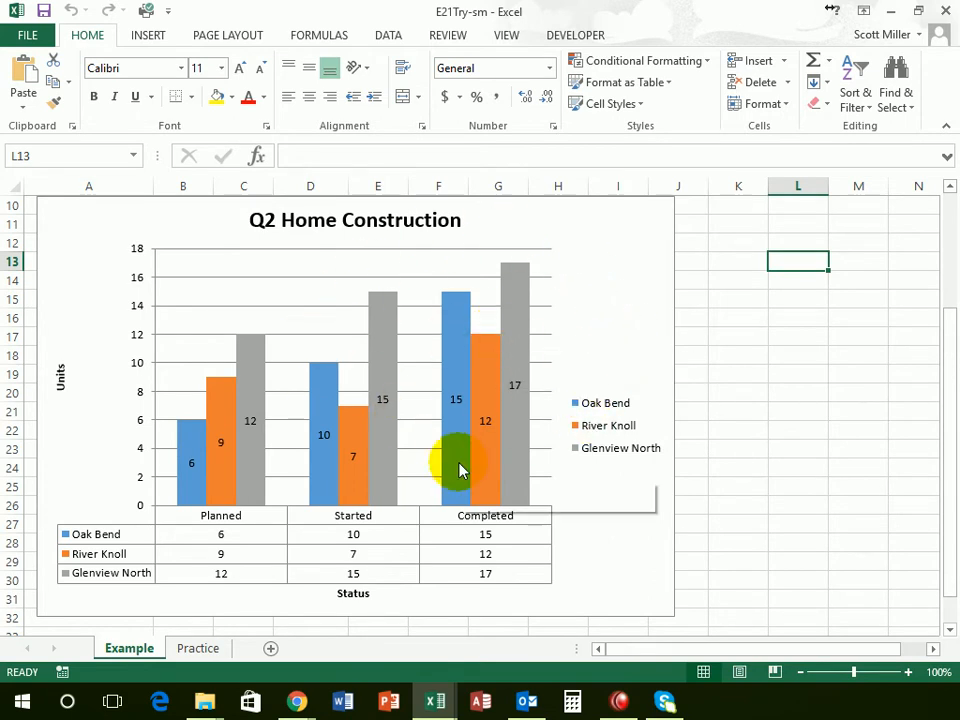
pyautogui.scroll(1, 532, 483)
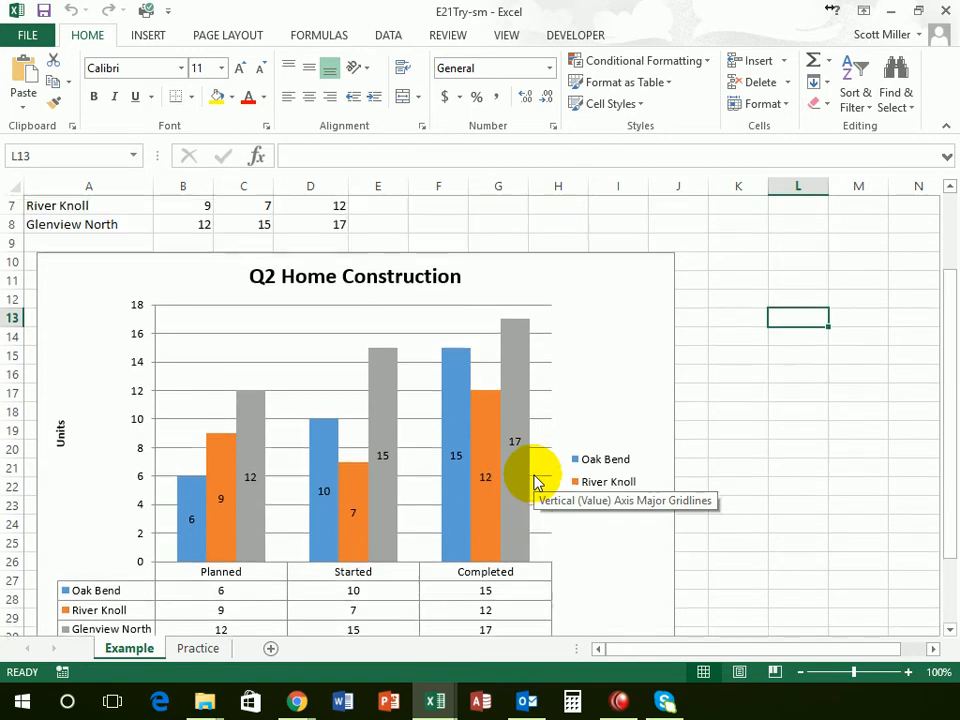
pyautogui.scroll(-1, 532, 480)
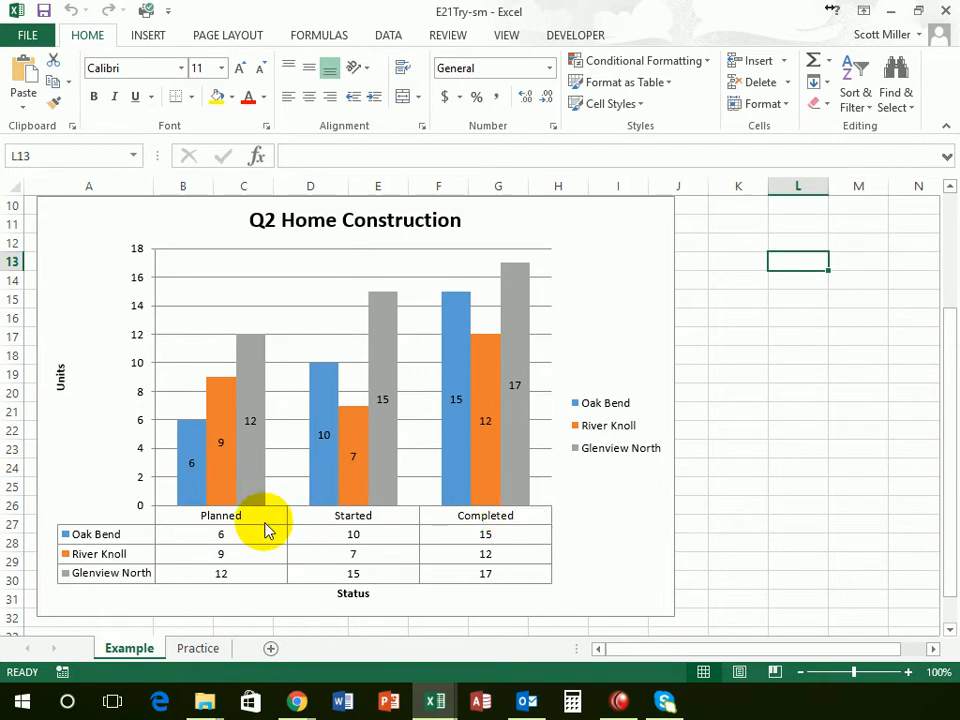
pyautogui.scroll(1, 290, 527)
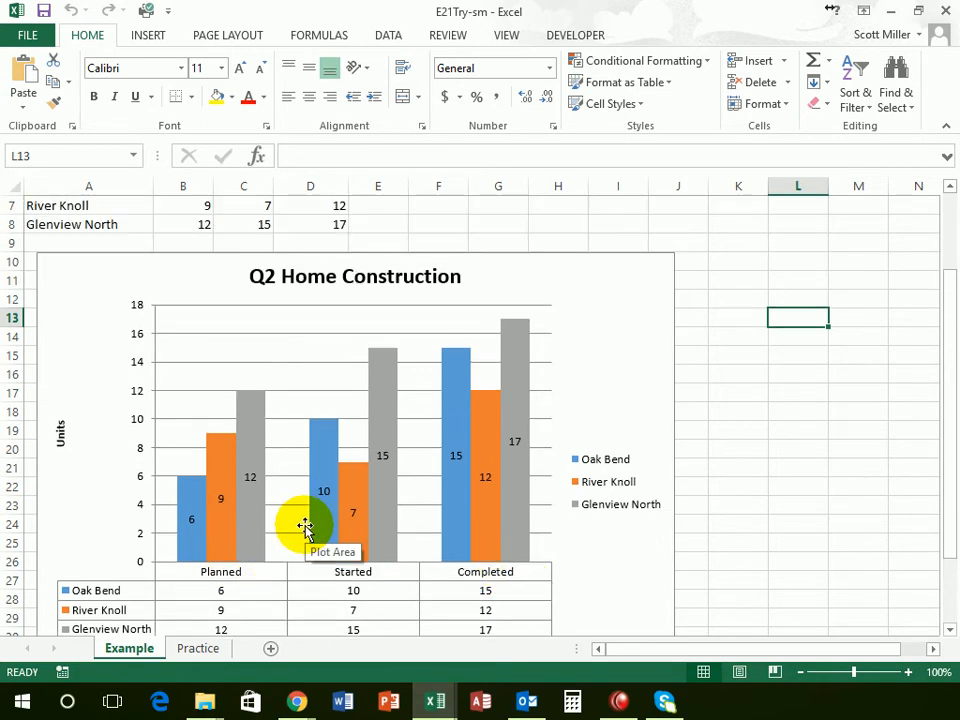
pyautogui.scroll(-1, 305, 527)
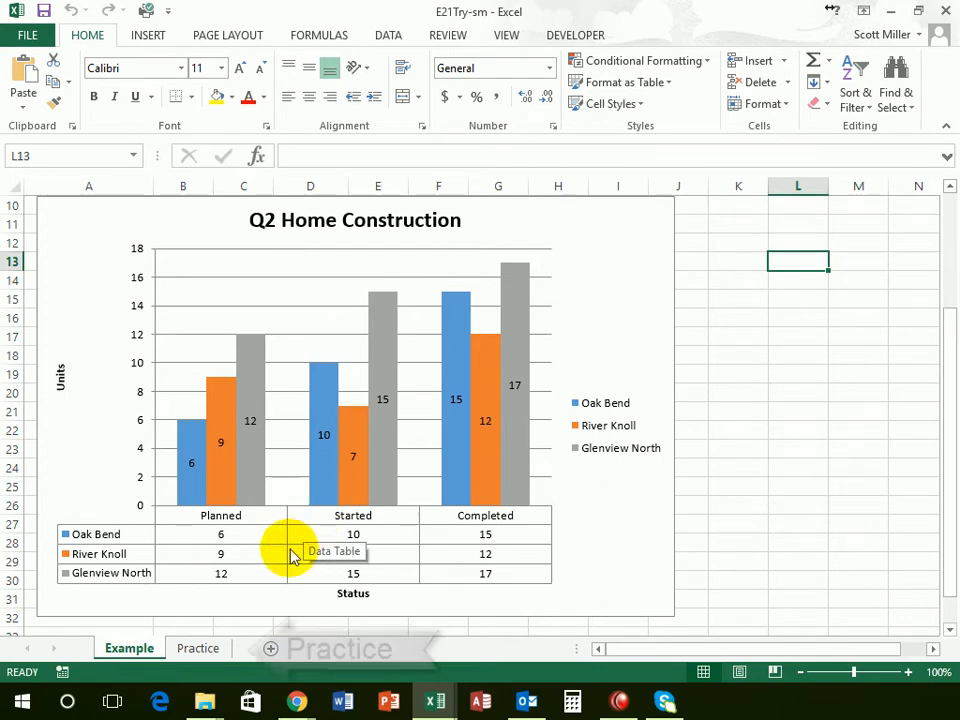
# Step: Insert a 3-D clustered bar chart from A5:D8 on the Practice sheet and move its upper-left corner to cell E1
pyautogui.click(199, 648)
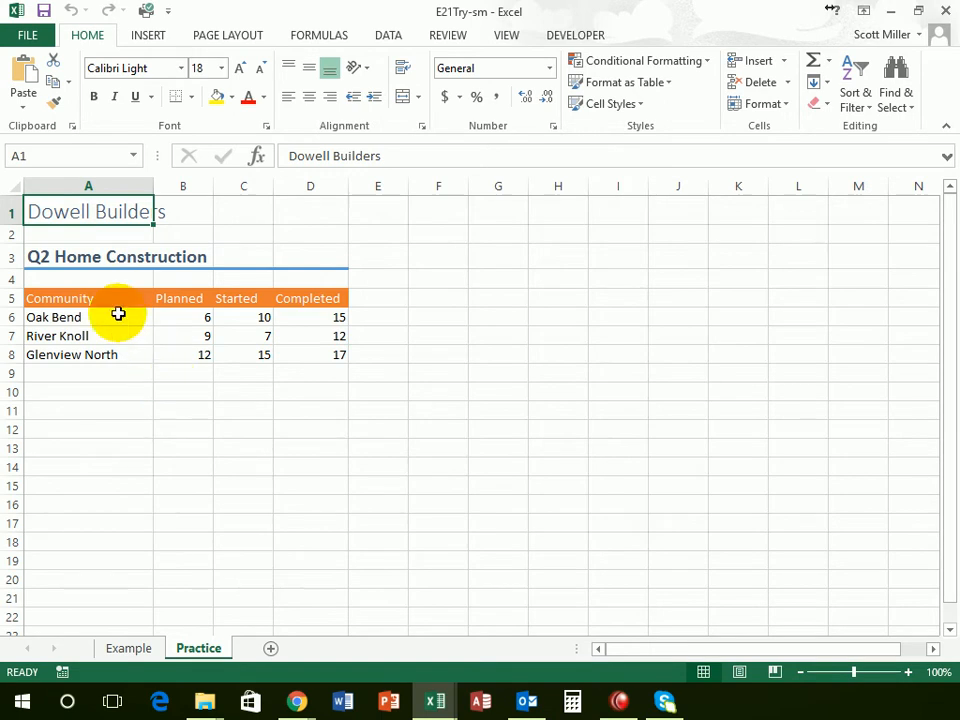
pyautogui.moveTo(71, 297); pyautogui.dragTo(314, 349)
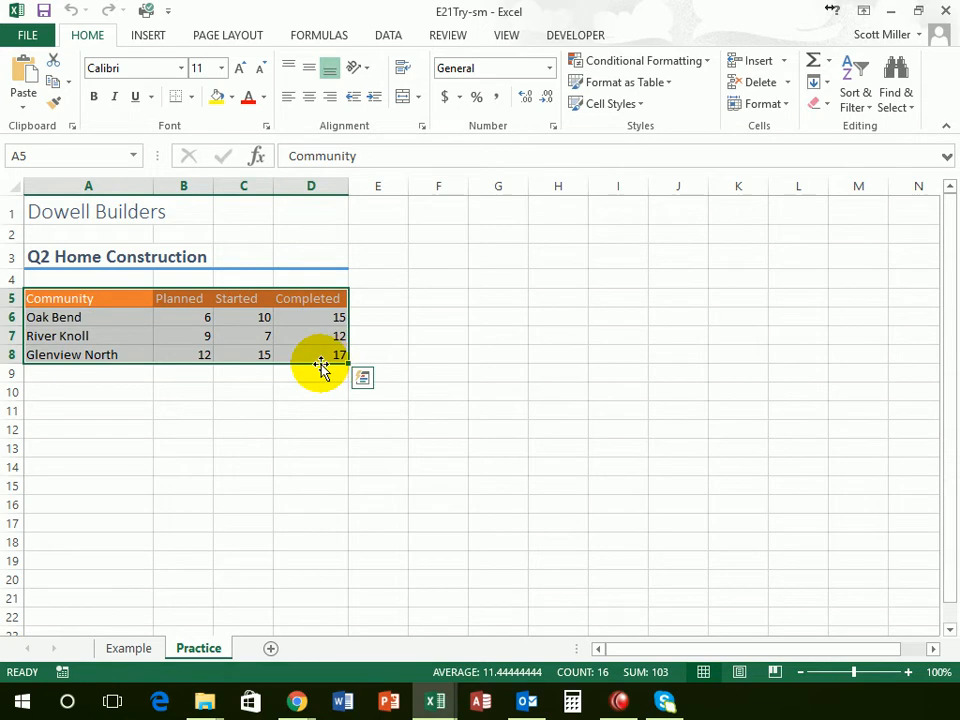
pyautogui.click(148, 36)
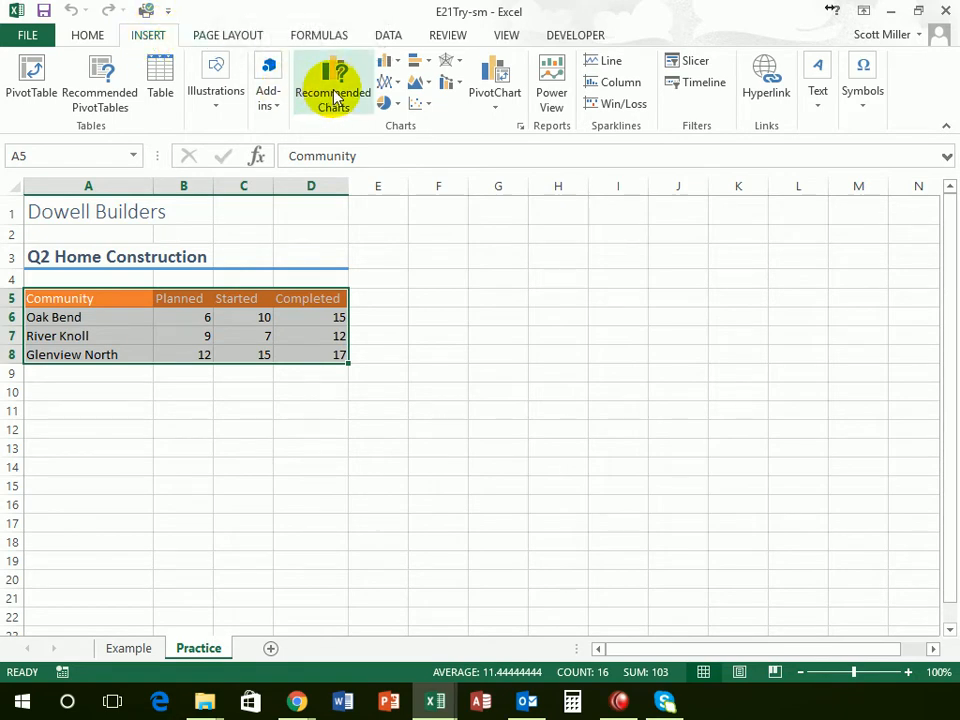
pyautogui.click(418, 67)
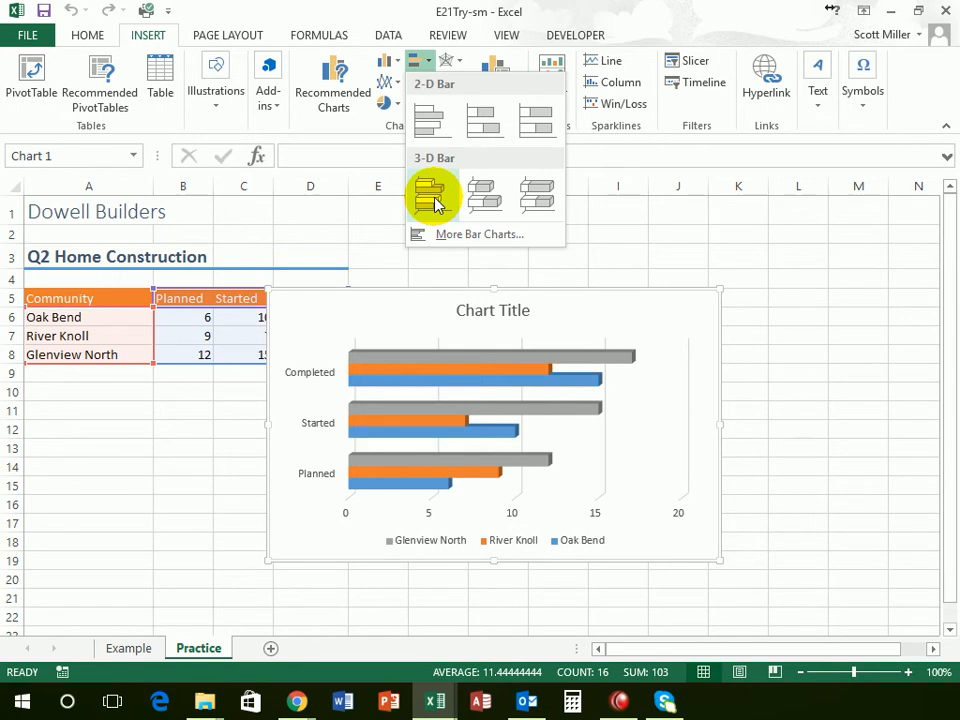
pyautogui.click(432, 195)
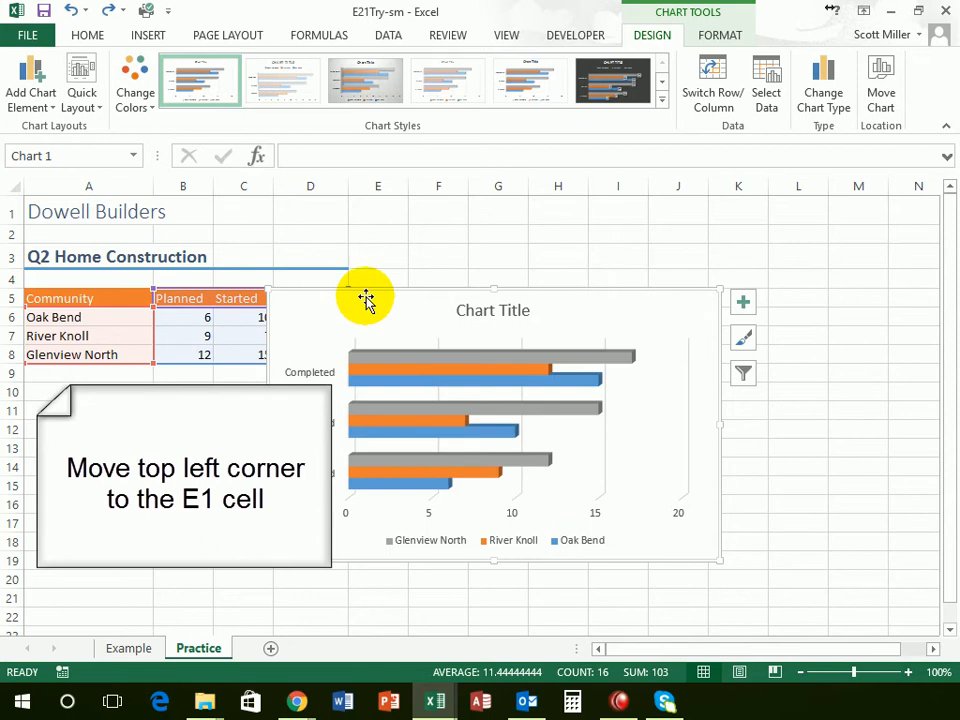
pyautogui.moveTo(363, 290)
pyautogui.mouseDown()
pyautogui.moveTo(495, 236)
pyautogui.moveTo(452, 205)
pyautogui.mouseUp()
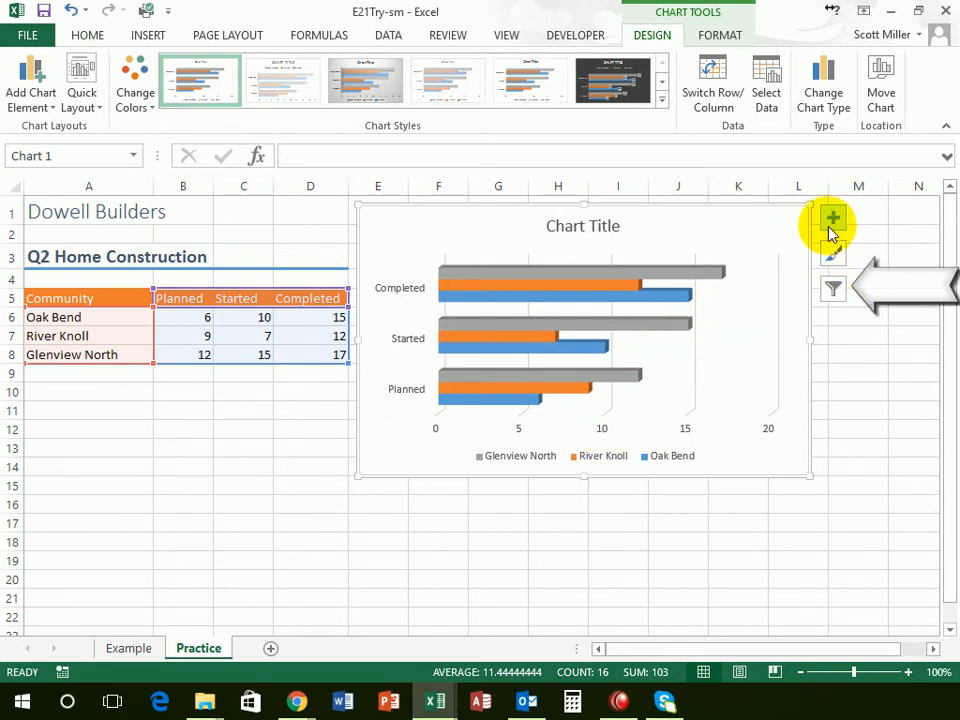
# Step: Filter the River Knoll series out of the bar chart
pyautogui.click(833, 291)
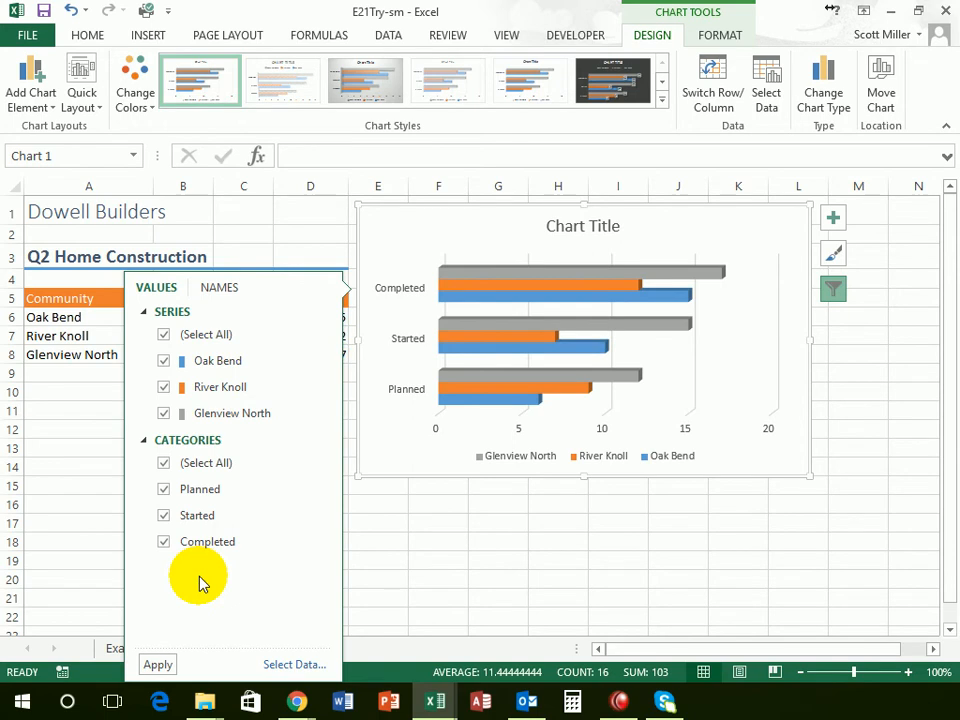
pyautogui.click(164, 389)
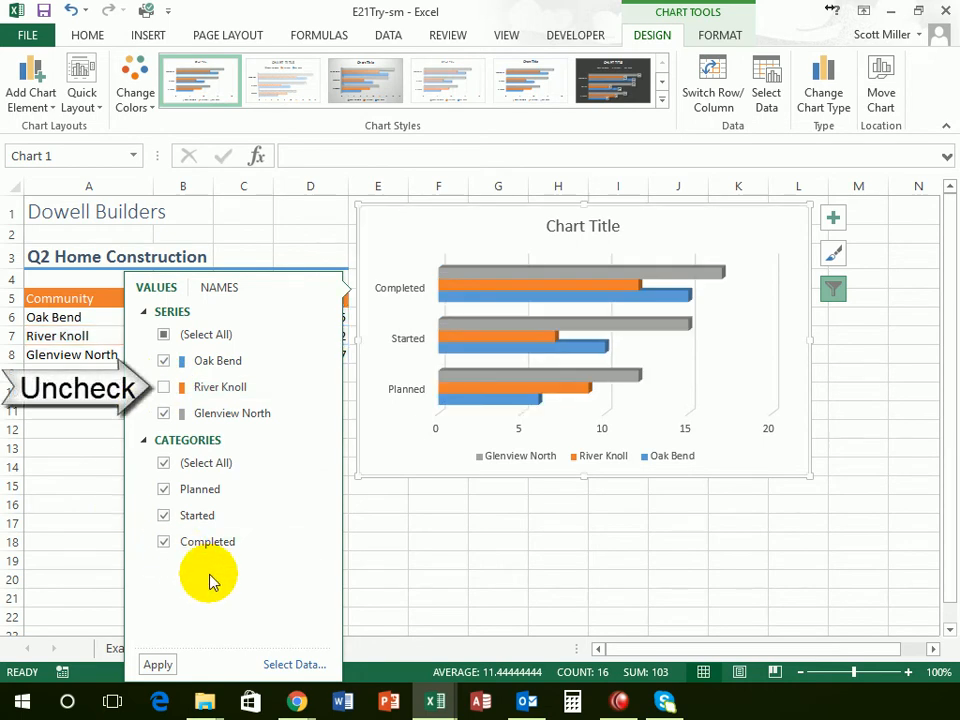
pyautogui.click(157, 665)
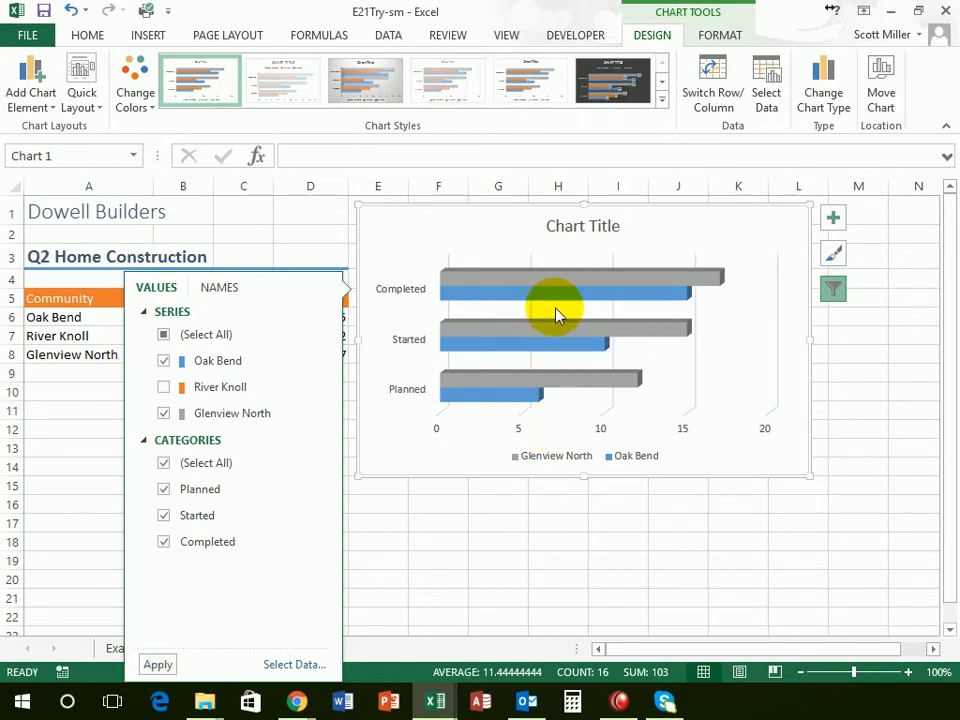
# Step: Set the bar chart's title to "Q2 Home Construction"
pyautogui.moveTo(557, 338)
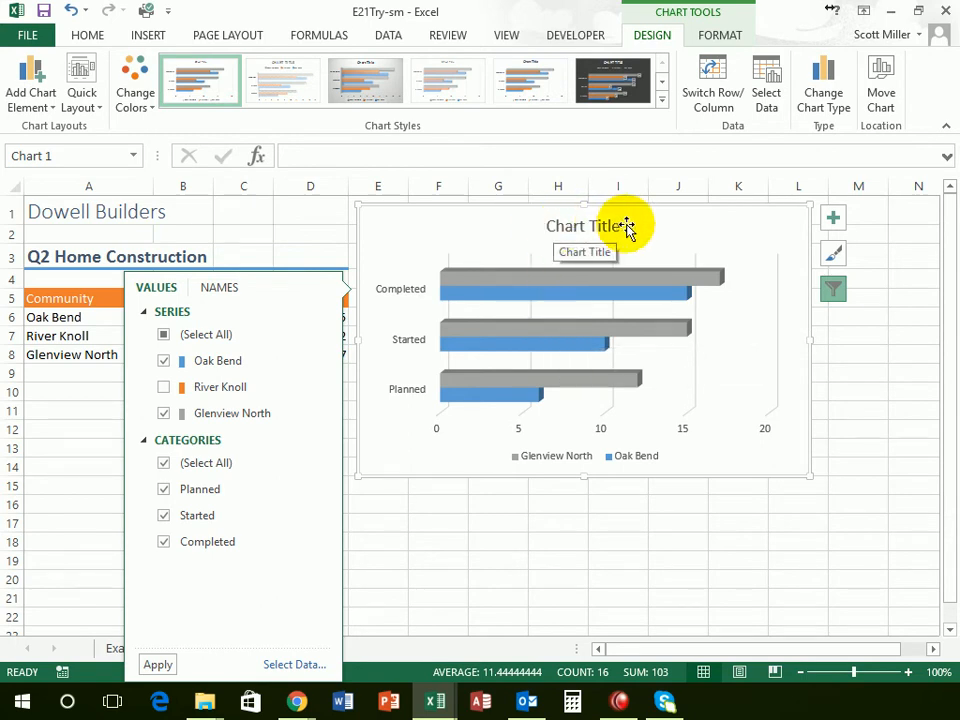
pyautogui.click(584, 228)
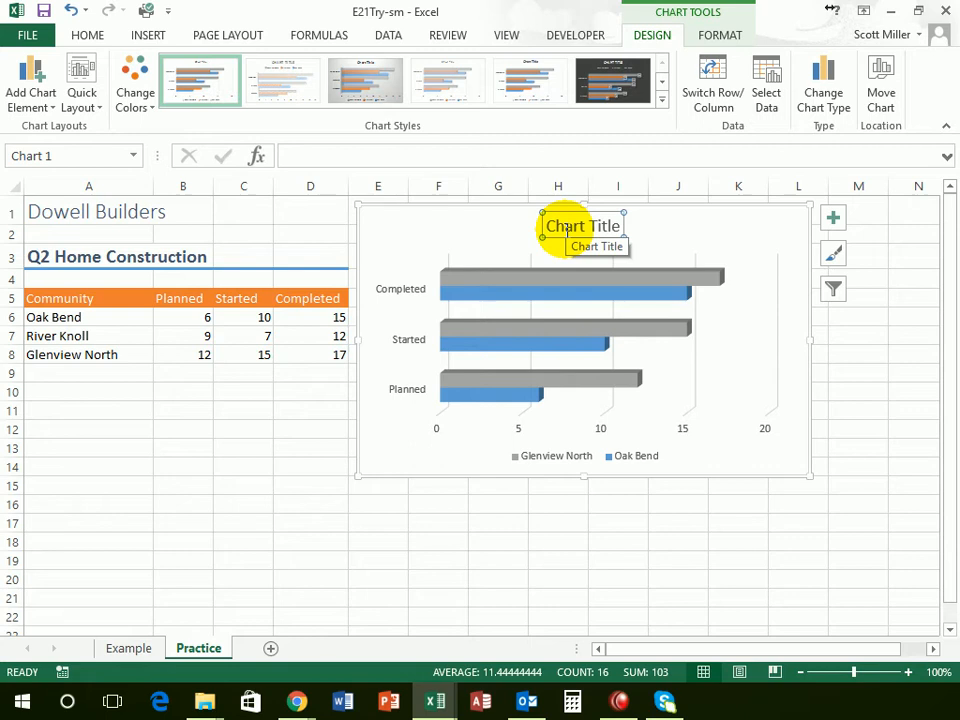
pyautogui.write('Q2 Home Construction')
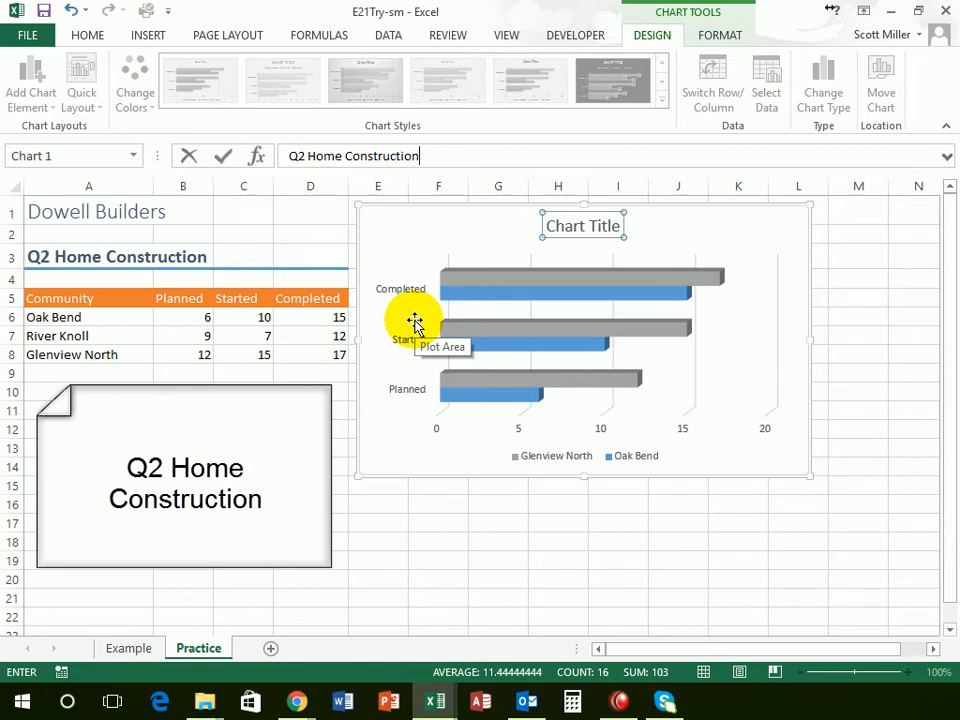
pyautogui.press('Return')
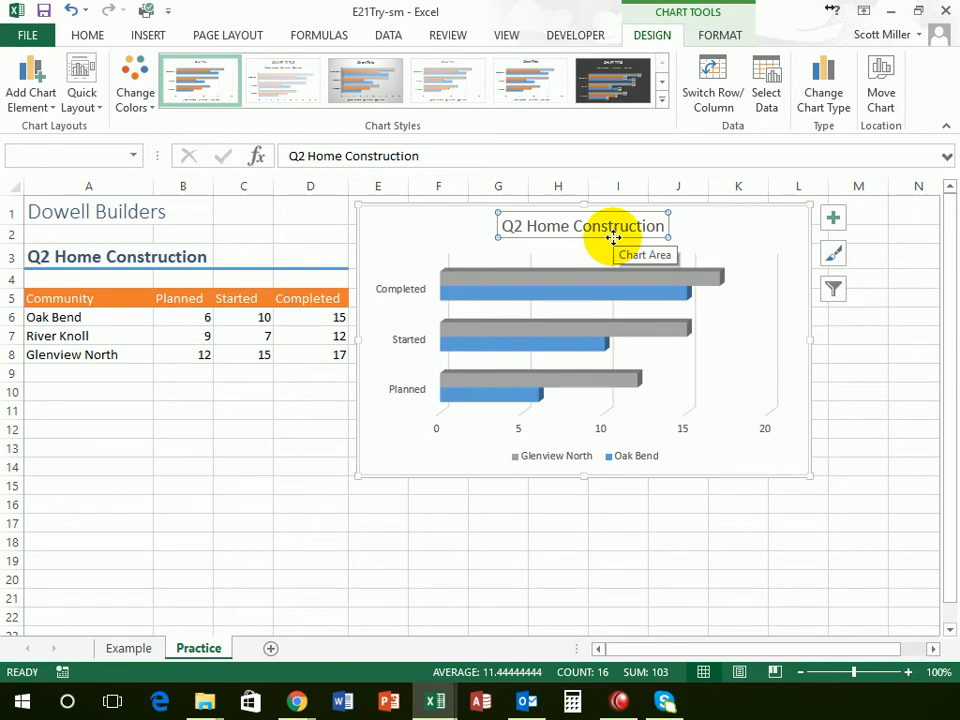
pyautogui.click(576, 226)
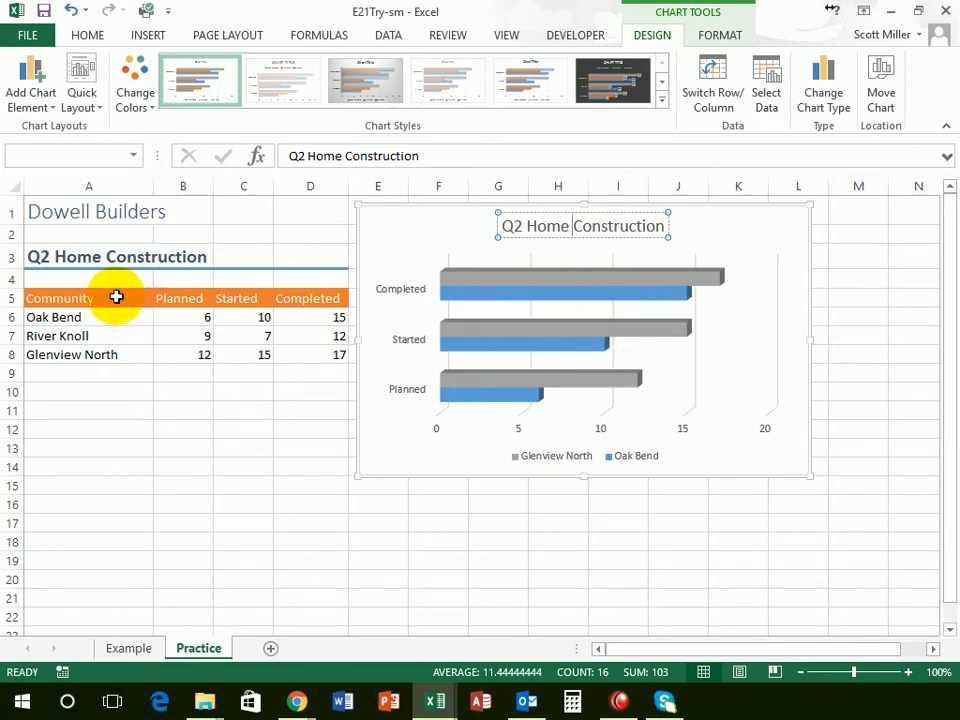
# Step: Insert a 3-D pie chart from A5:D8 and move it down to start at about row 8
pyautogui.click(55, 300)
pyautogui.moveTo(55, 300); pyautogui.dragTo(314, 353)
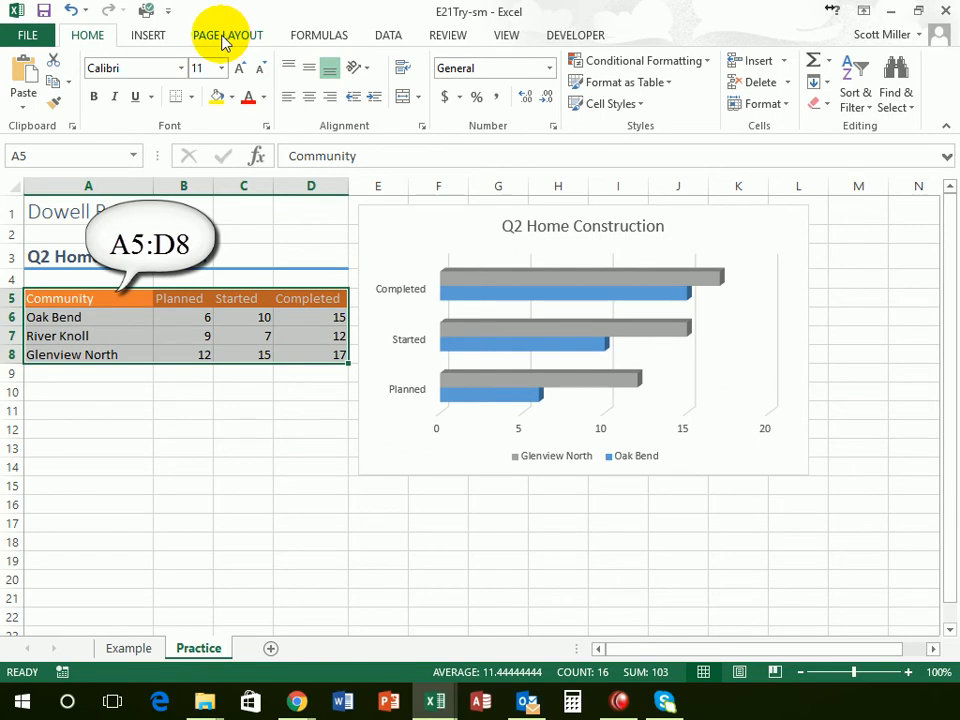
pyautogui.click(152, 36)
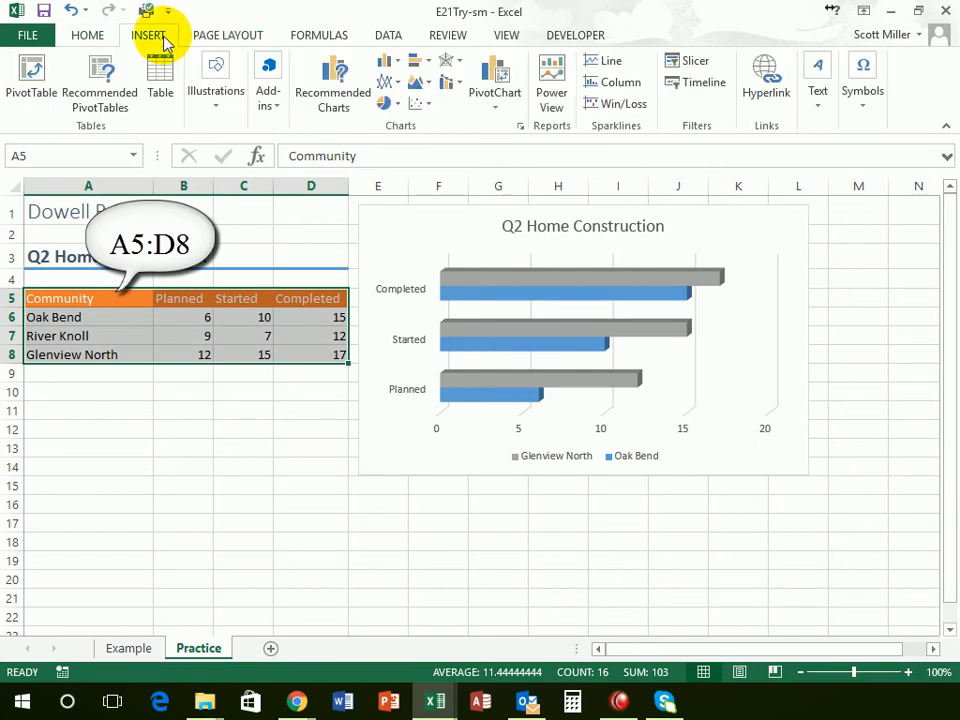
pyautogui.click(398, 105)
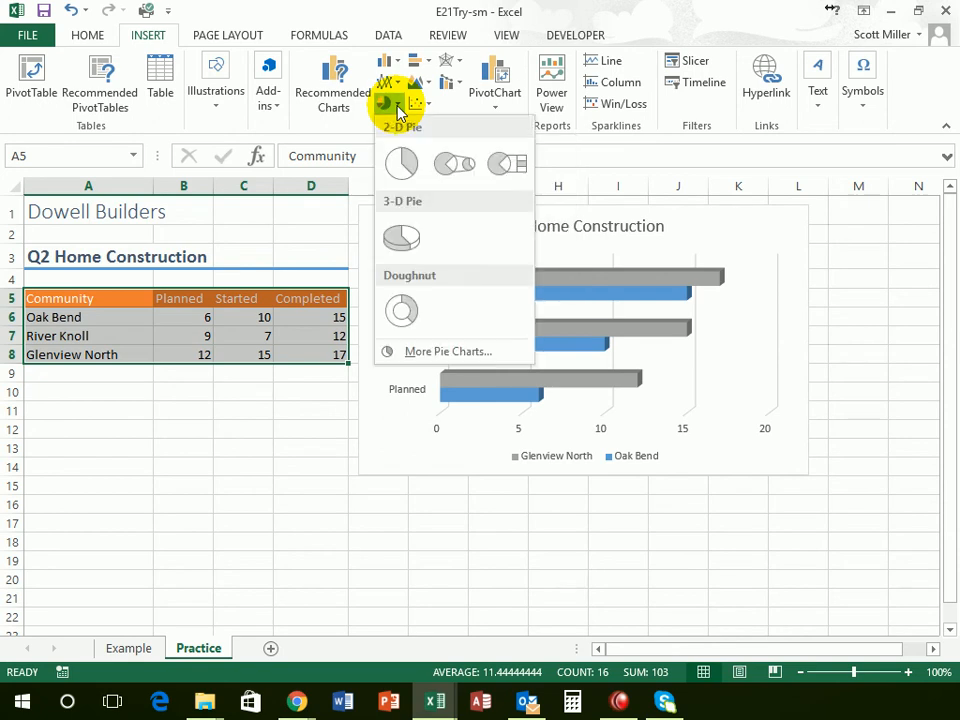
pyautogui.click(403, 248)
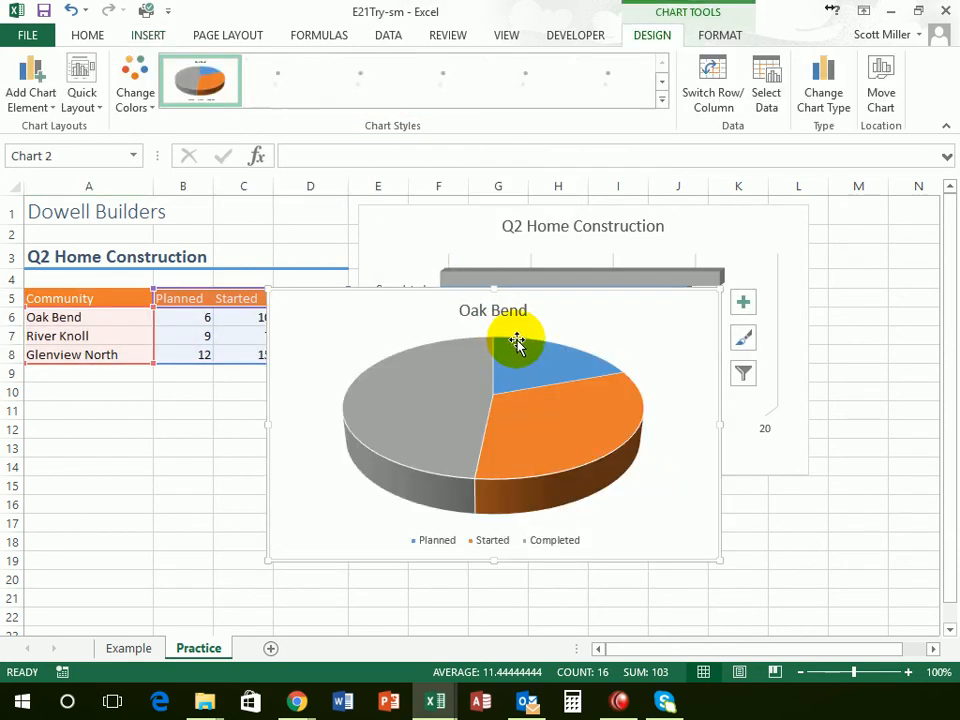
pyautogui.moveTo(557, 294); pyautogui.dragTo(566, 354)
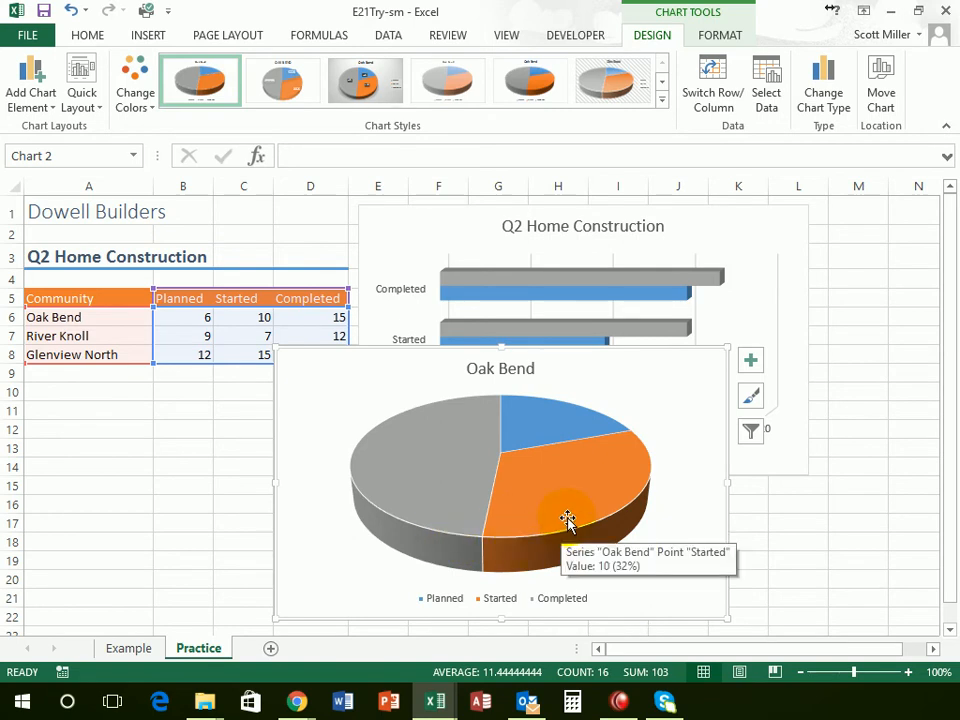
# Step: Delete the 3-D pie chart built from A5:D8
pyautogui.press('Delete')
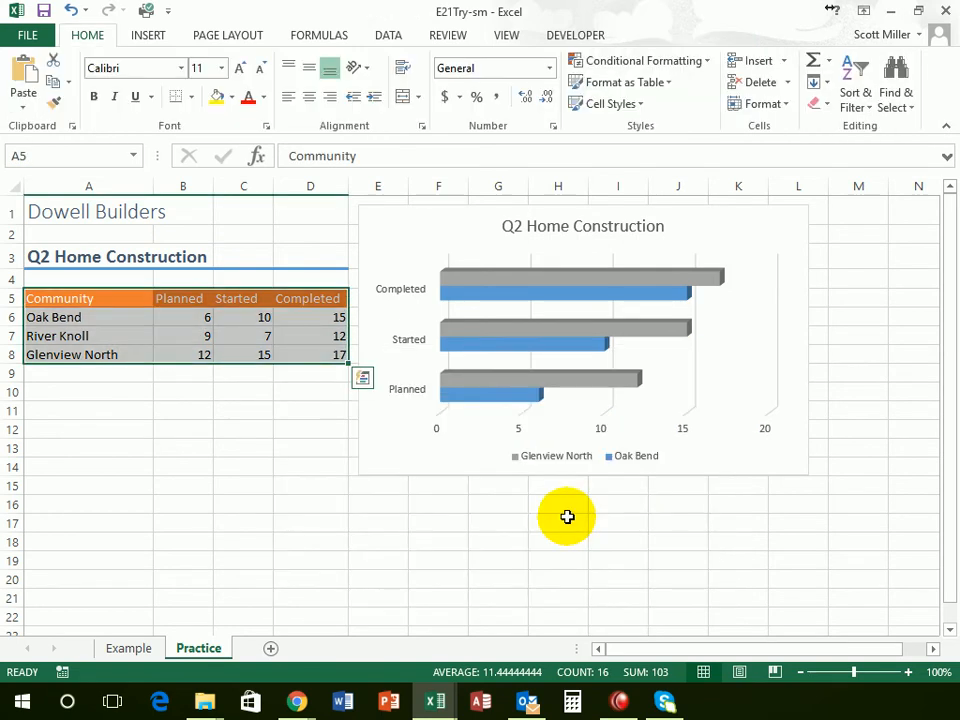
pyautogui.click(177, 426)
pyautogui.click(180, 360)
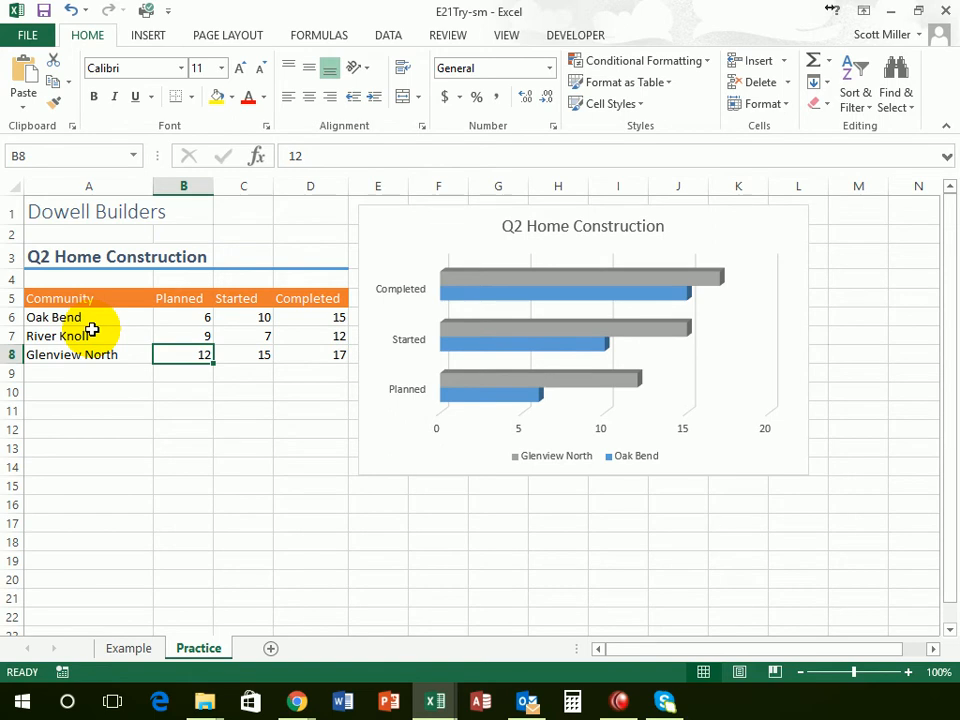
# Step: Insert a 3-D pie chart from the nonadjacent ranges A5:A8 and D5:D8
pyautogui.moveTo(81, 300); pyautogui.dragTo(86, 348)
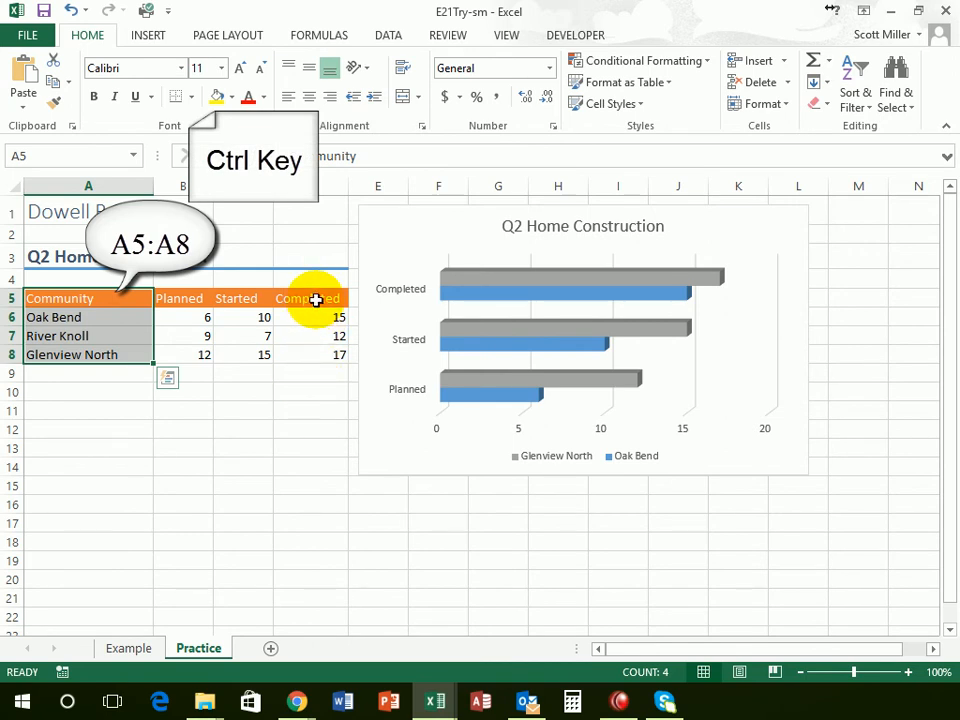
pyautogui.moveTo(315, 306); pyautogui.dragTo(314, 349)
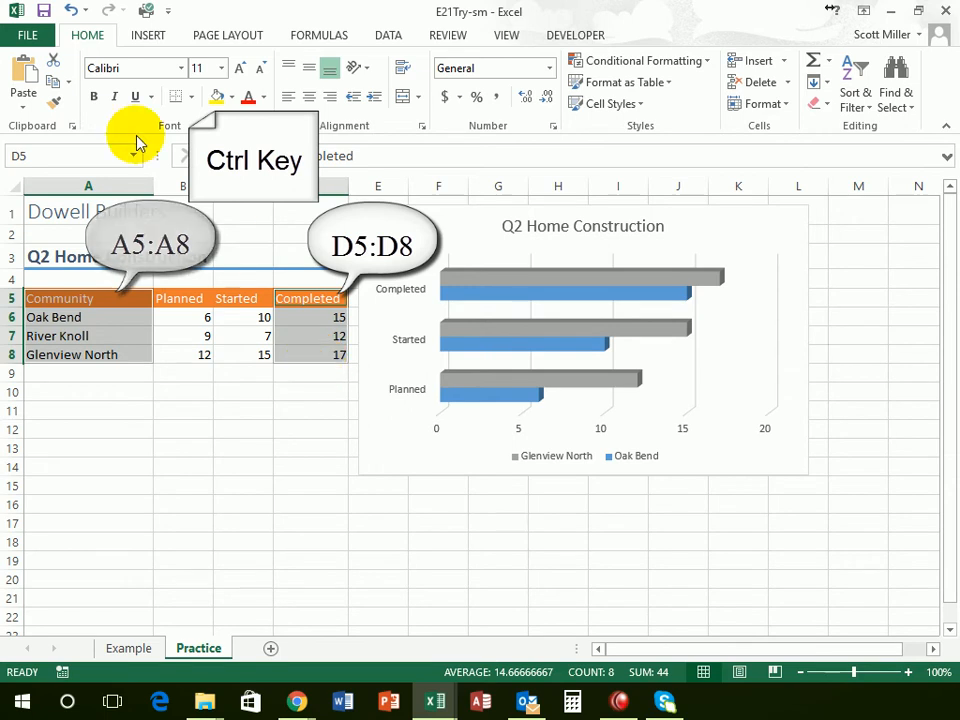
pyautogui.click(147, 35)
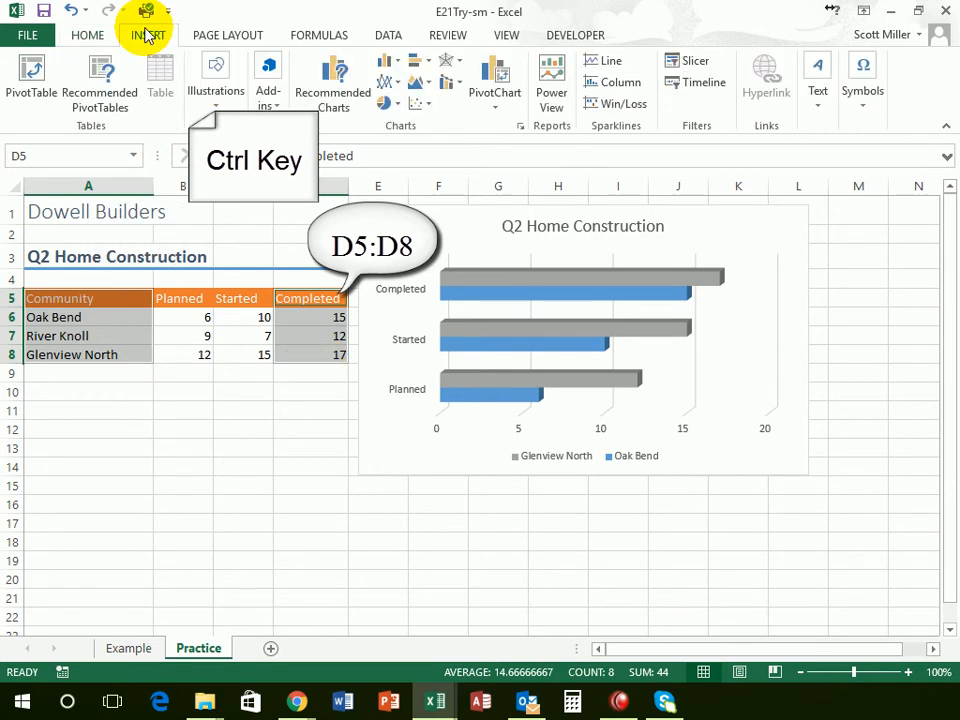
pyautogui.click(389, 104)
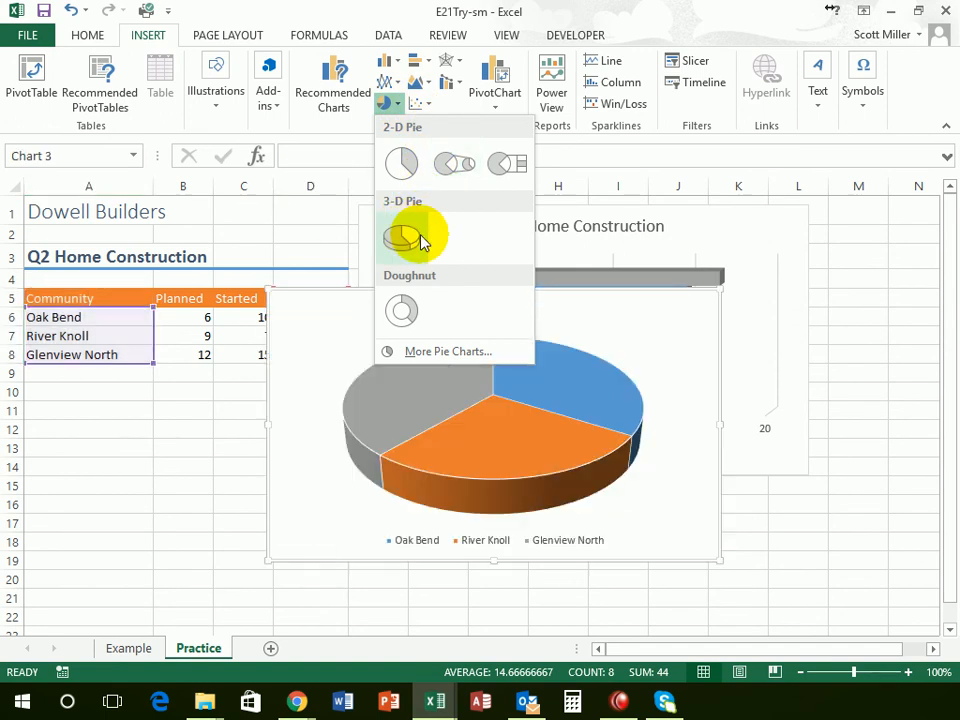
pyautogui.click(404, 238)
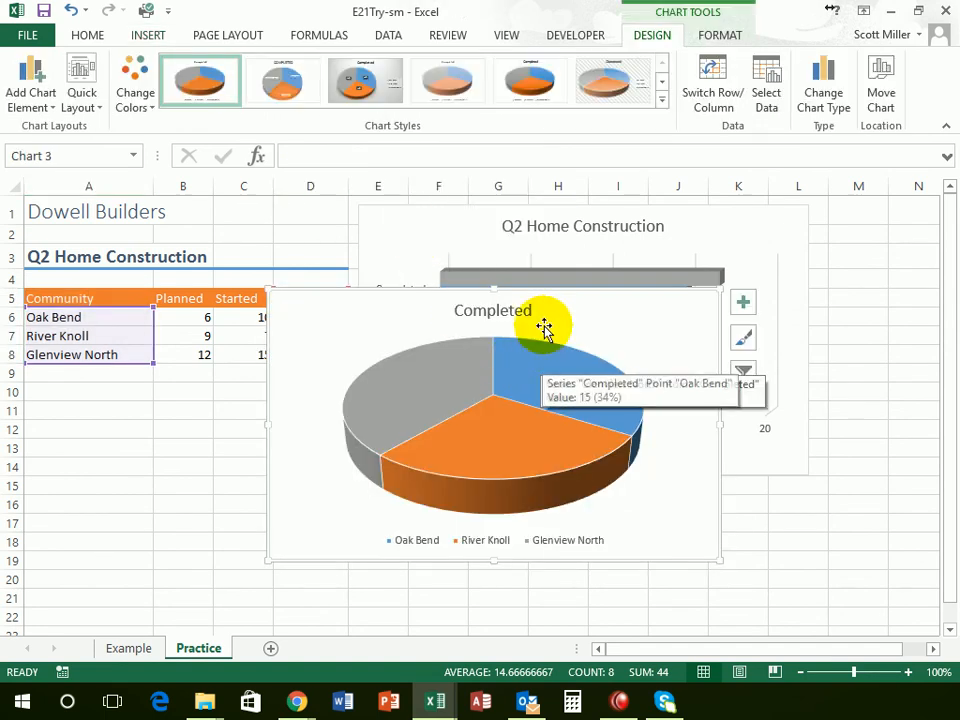
# Step: Move the Completed pie chart directly below the bar chart, with its upper-left corner at cell E15
pyautogui.moveTo(577, 291); pyautogui.dragTo(649, 334)
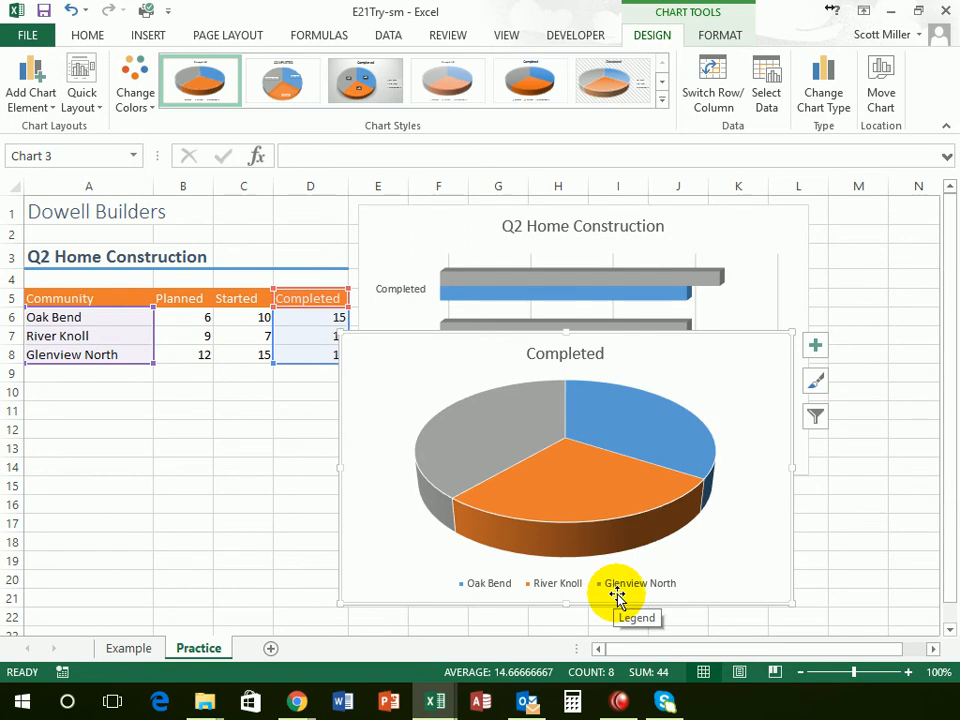
pyautogui.moveTo(636, 332); pyautogui.dragTo(655, 476)
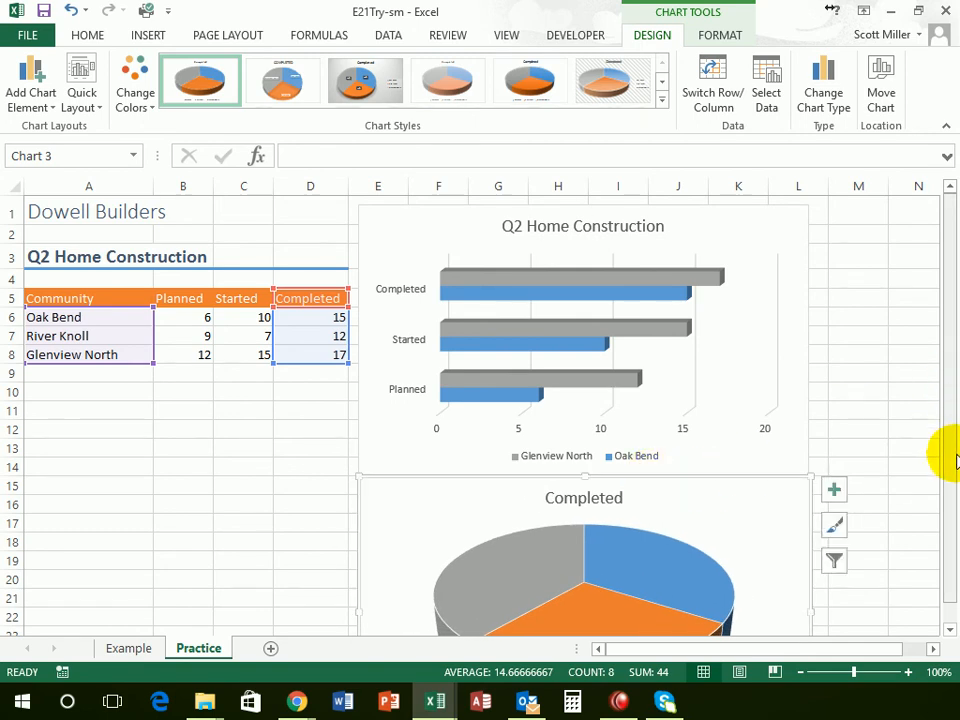
pyautogui.scroll(-3, 881, 491)
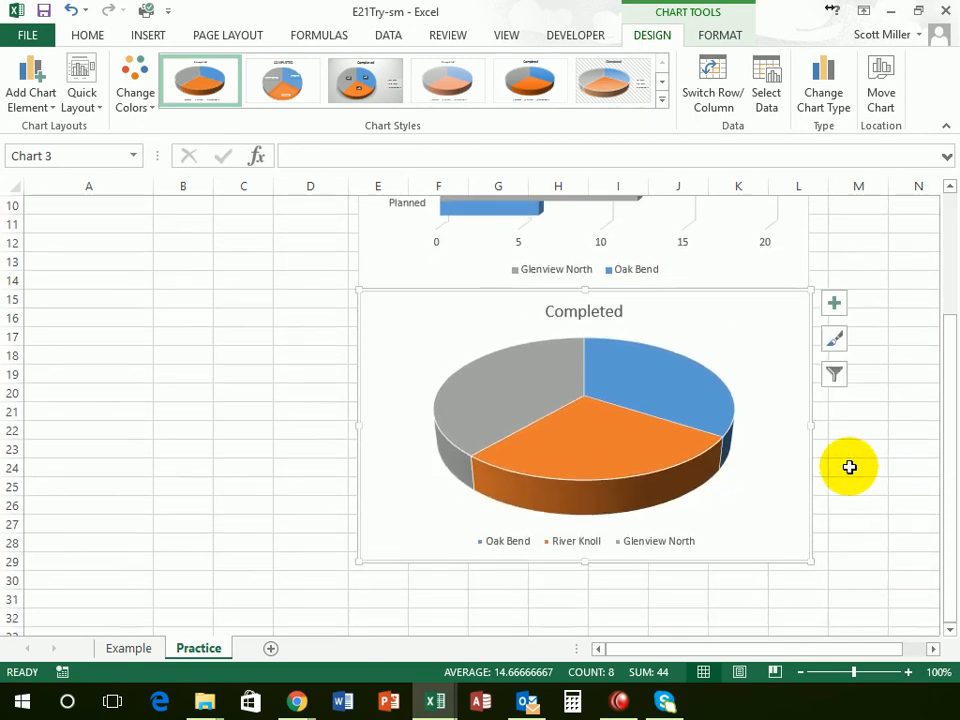
# Step: Apply chart Style 3 to the Completed pie chart
pyautogui.click(830, 8)
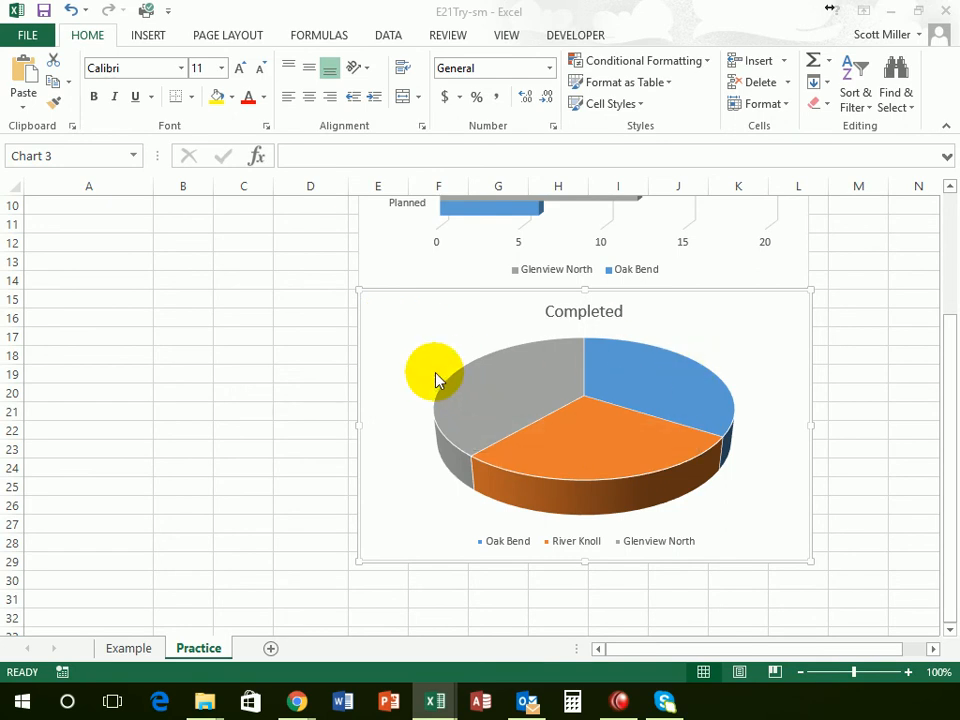
pyautogui.click(475, 335)
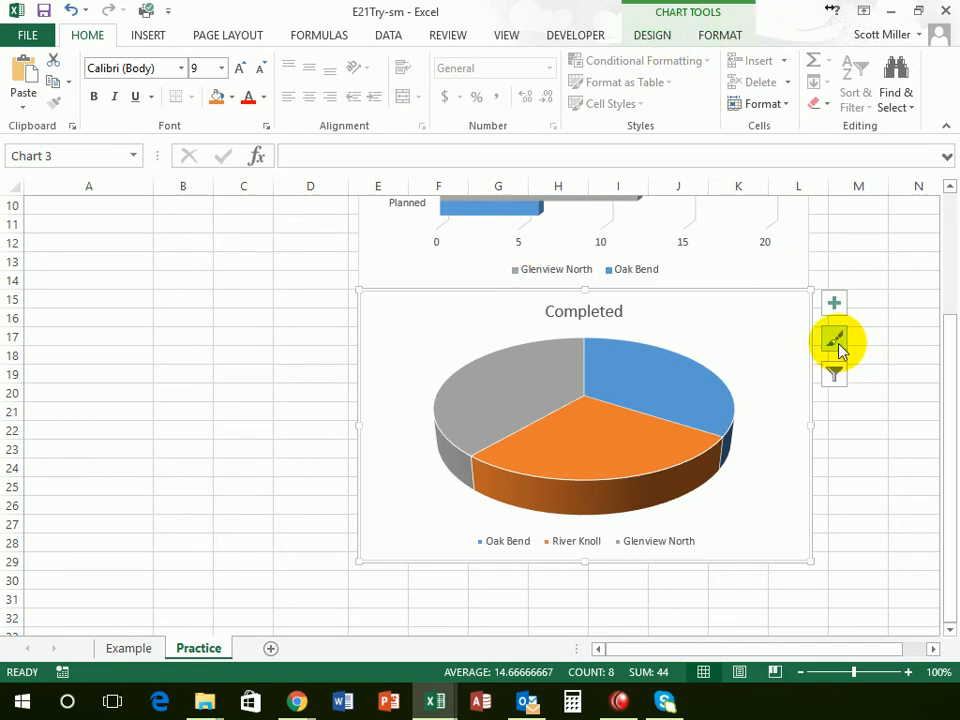
pyautogui.click(650, 37)
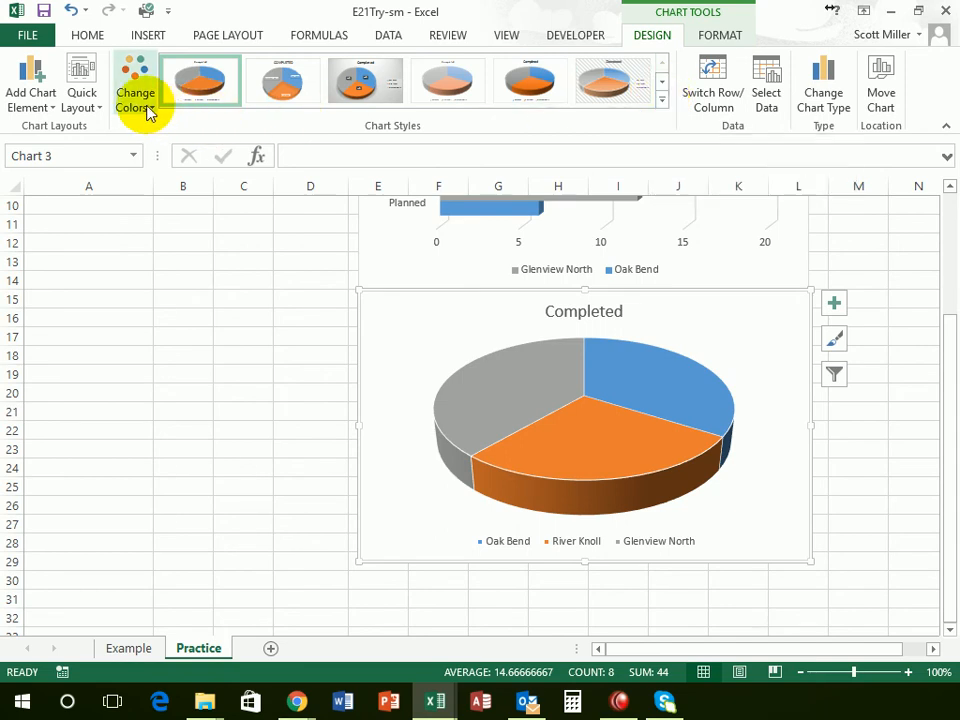
pyautogui.click(835, 341)
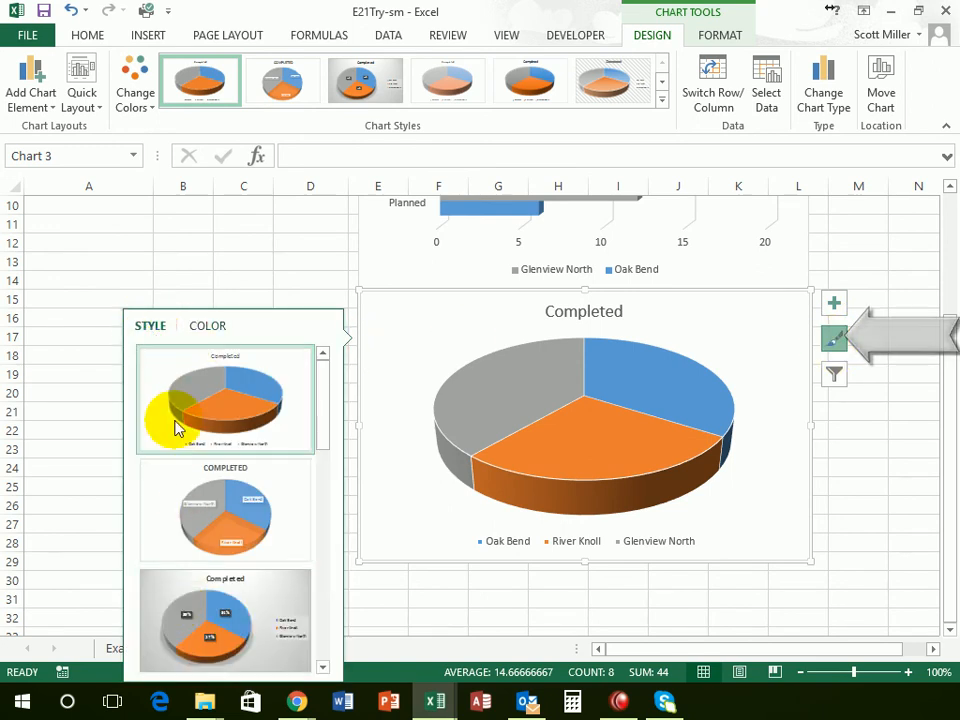
pyautogui.click(207, 326)
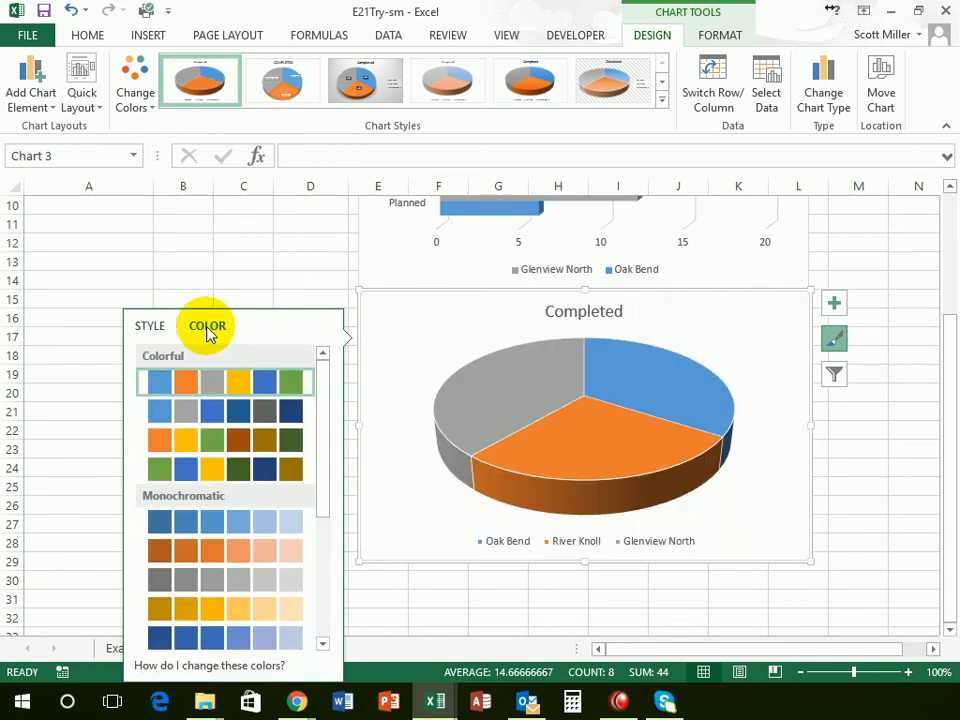
pyautogui.click(148, 330)
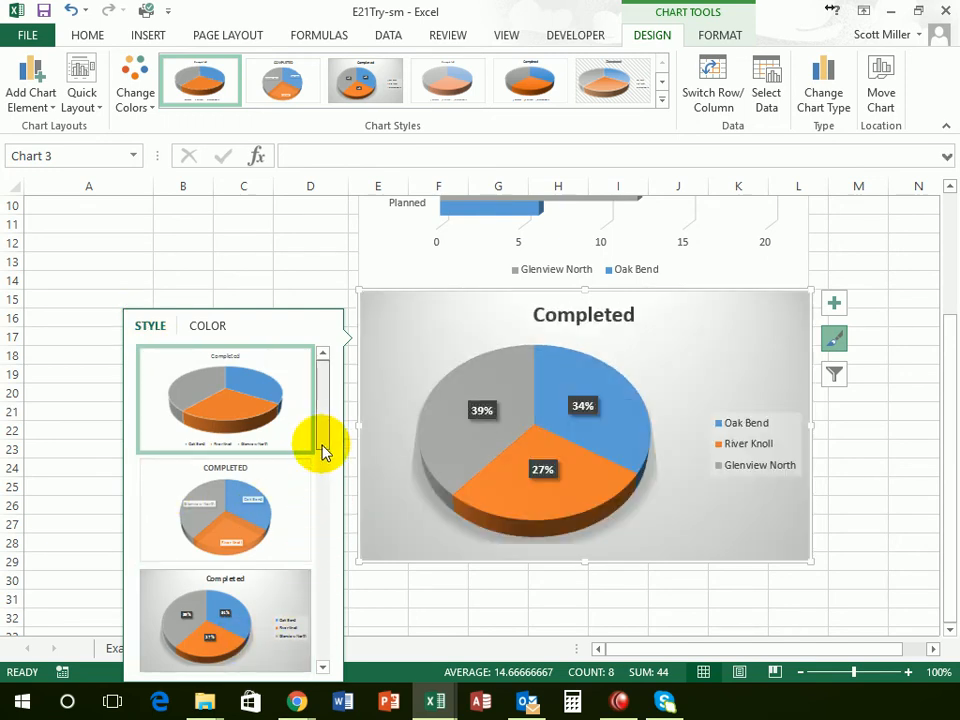
pyautogui.scroll(-3, 321, 470)
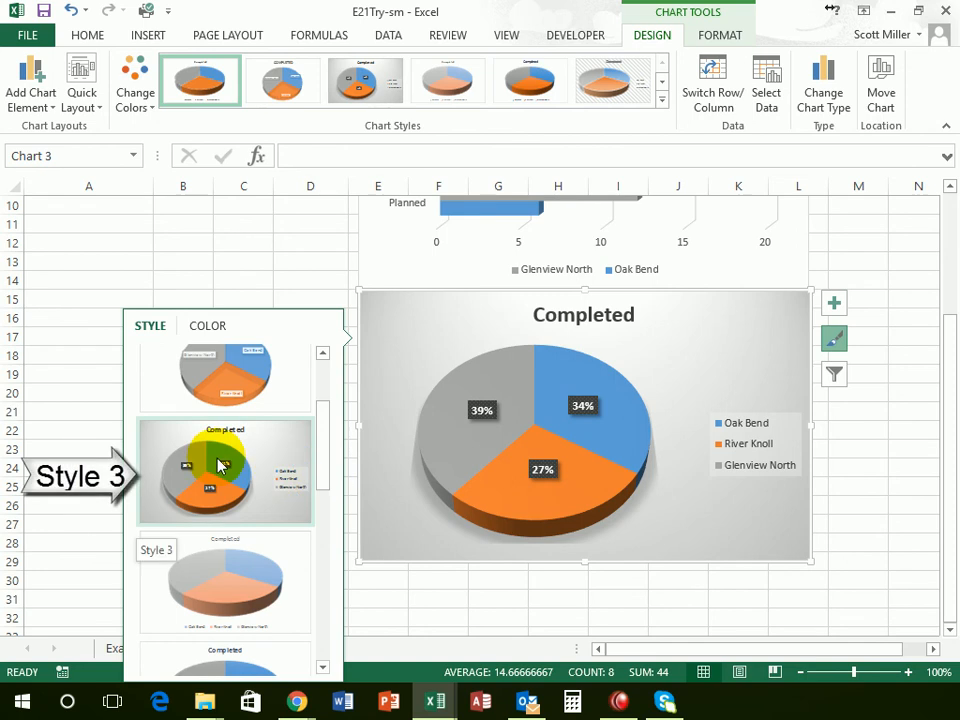
pyautogui.click(168, 466)
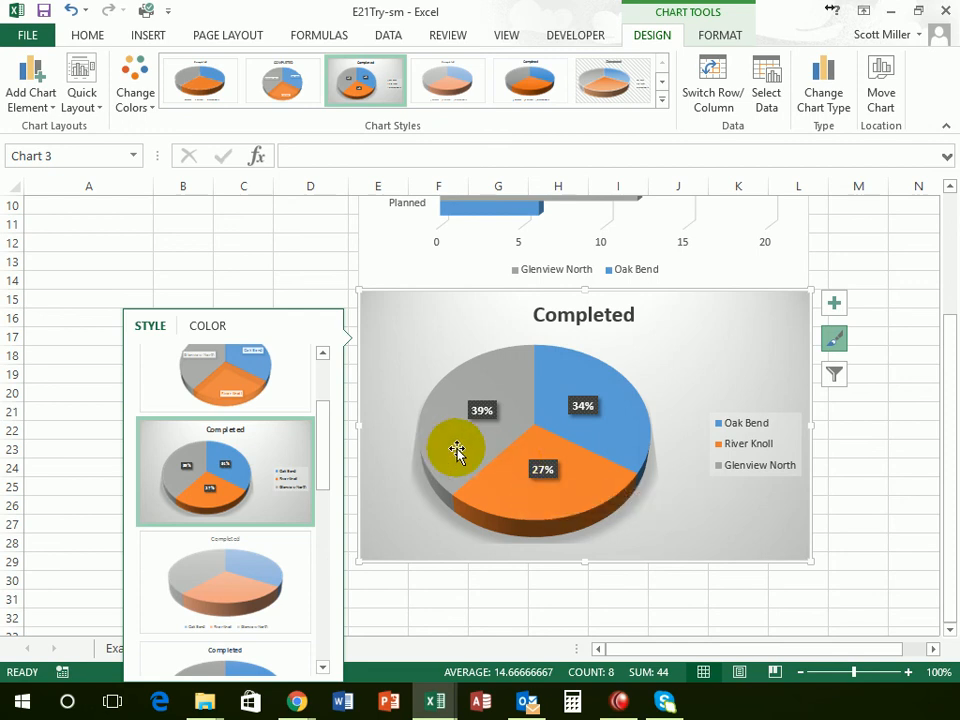
# Step: Change the pie chart's color scheme to the Colorful set's Color 4
pyautogui.click(208, 327)
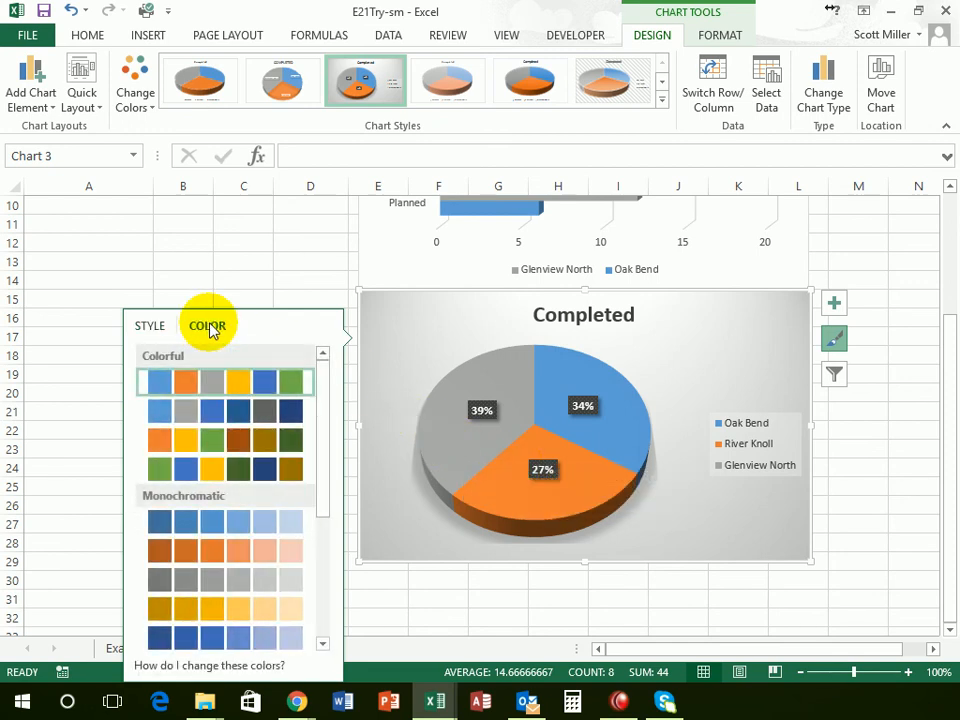
pyautogui.click(203, 474)
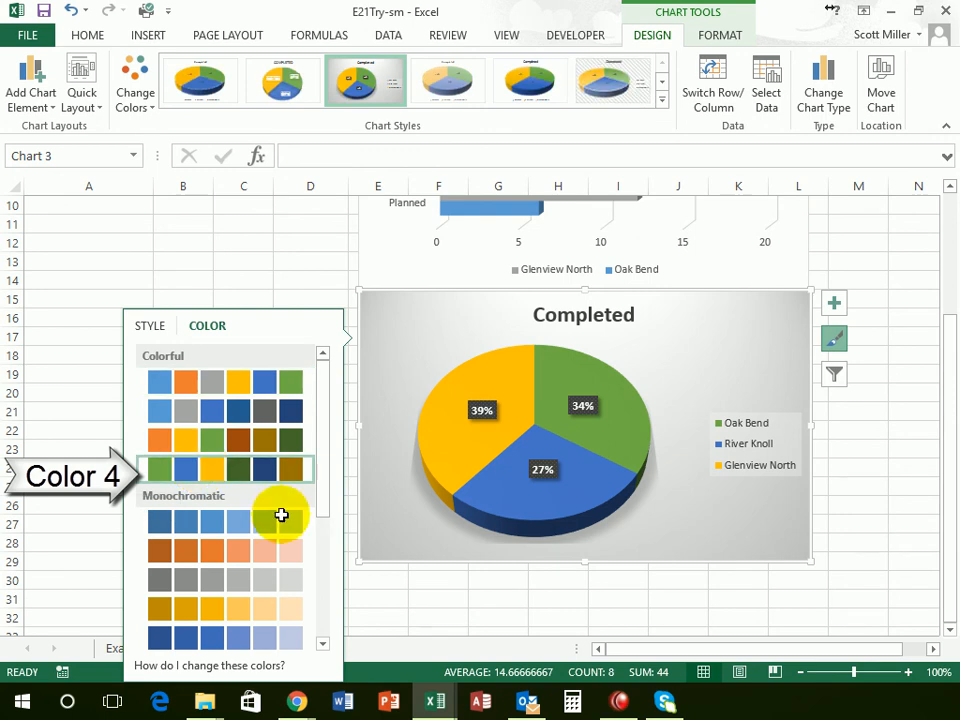
pyautogui.moveTo(596, 430)
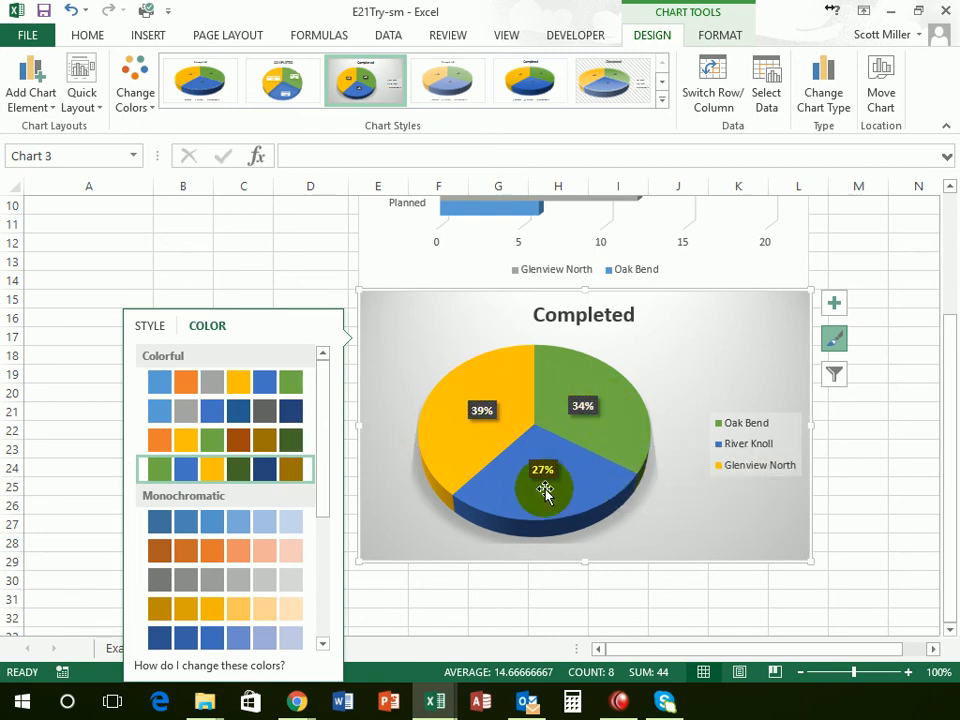
pyautogui.moveTo(572, 493)
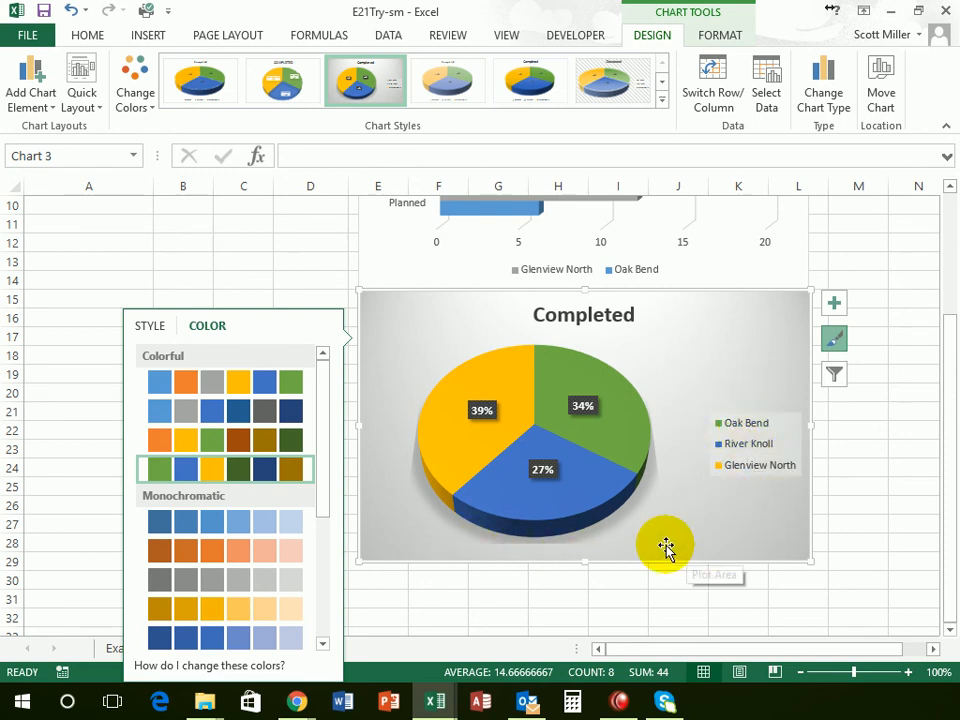
# Step: Place the pie chart's legend at the bottom of the chart and deselect the chart
pyautogui.click(836, 308)
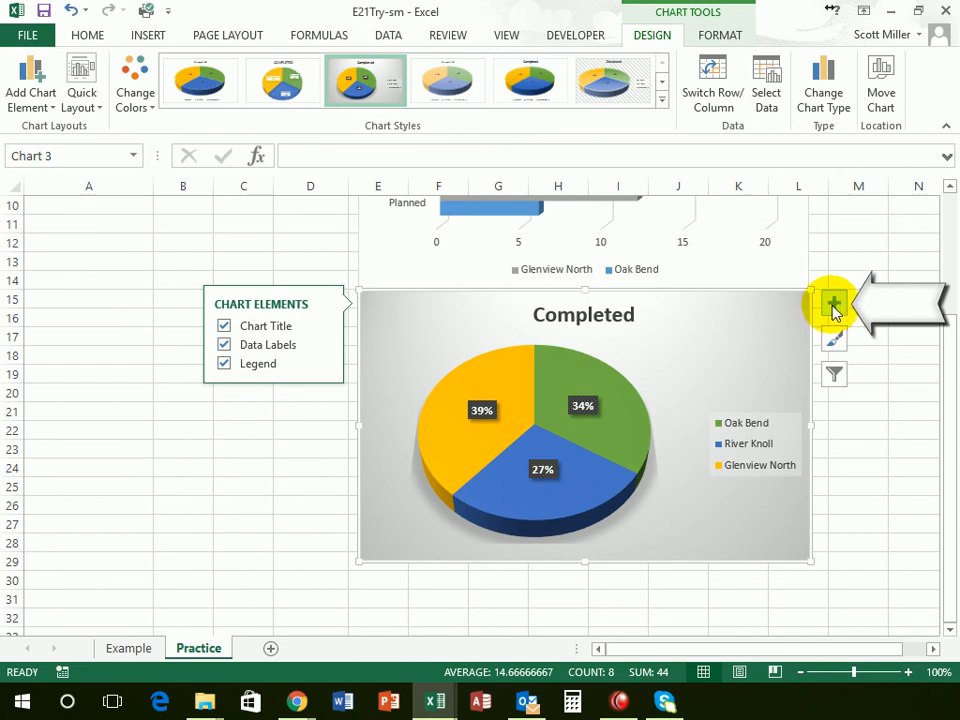
pyautogui.click(324, 327)
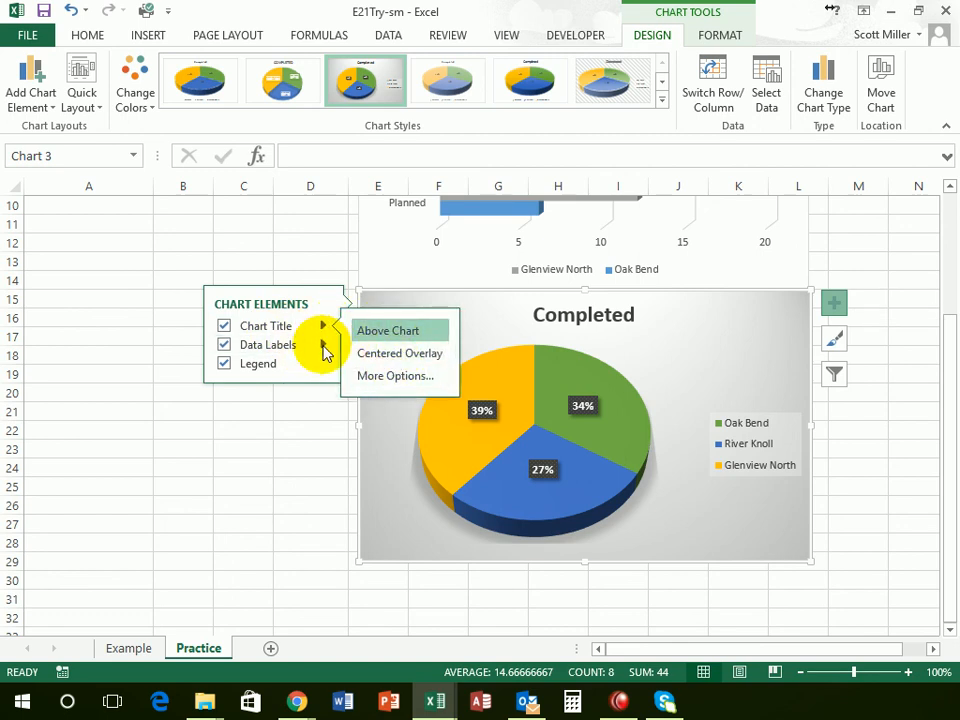
pyautogui.click(323, 346)
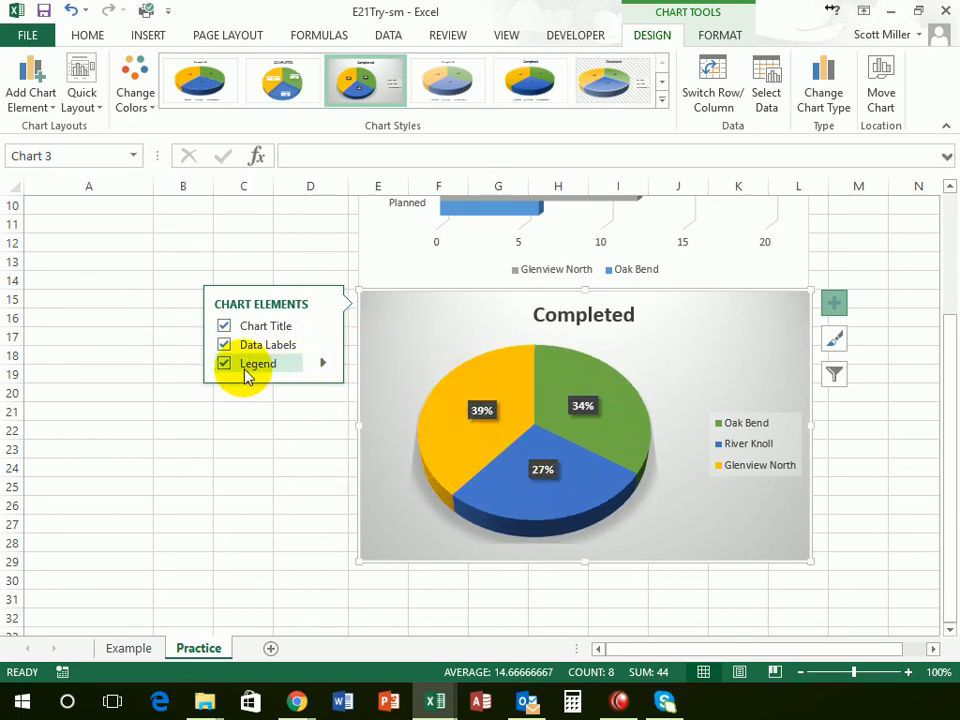
pyautogui.click(323, 365)
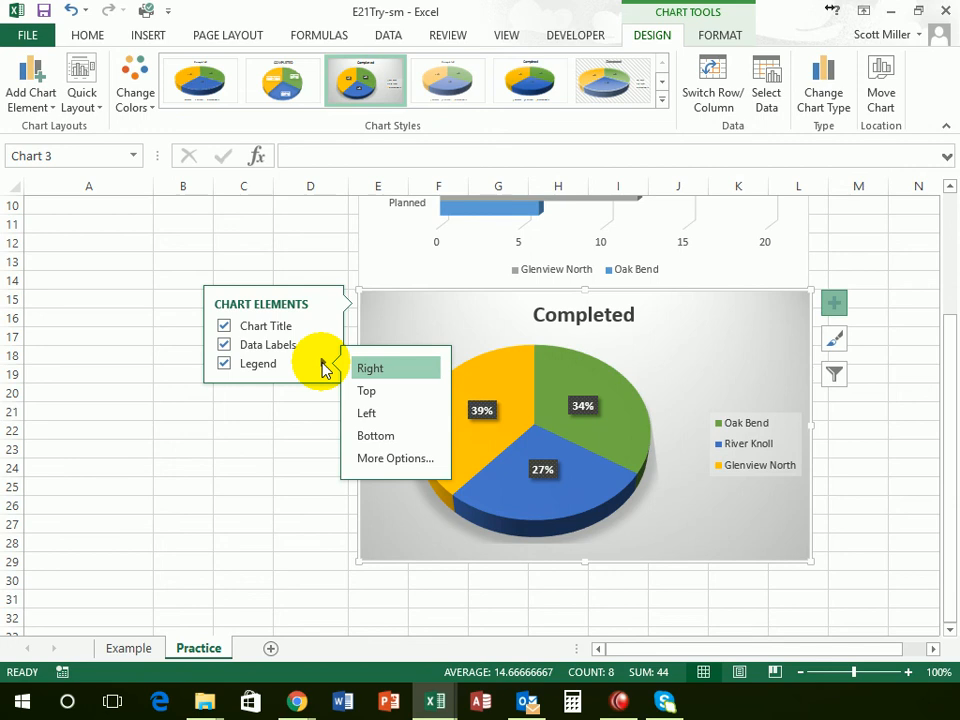
pyautogui.click(380, 438)
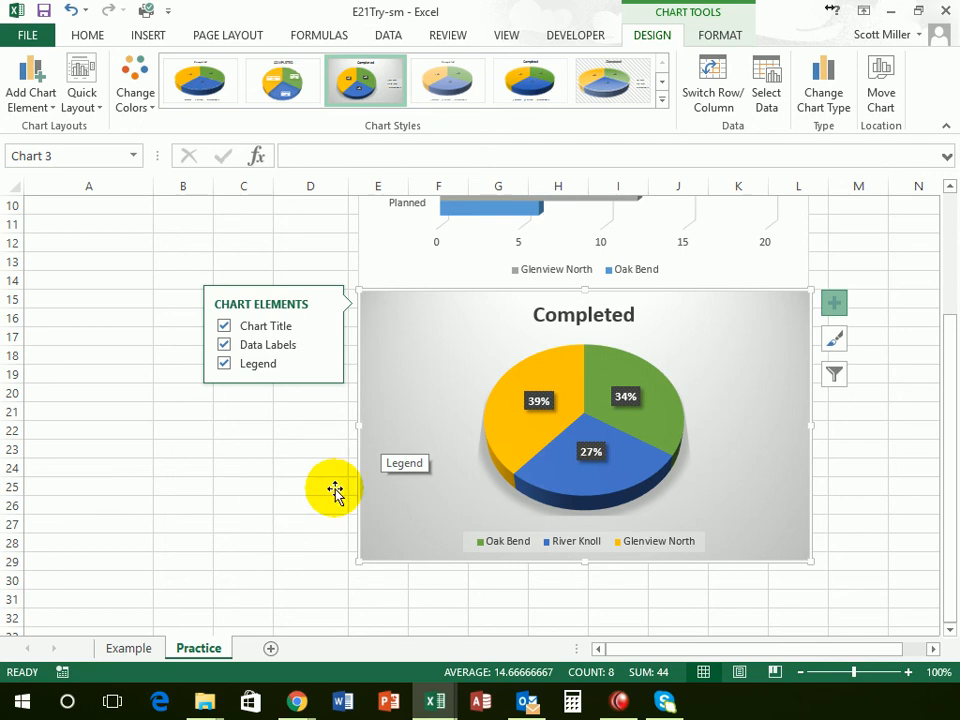
pyautogui.click(231, 474)
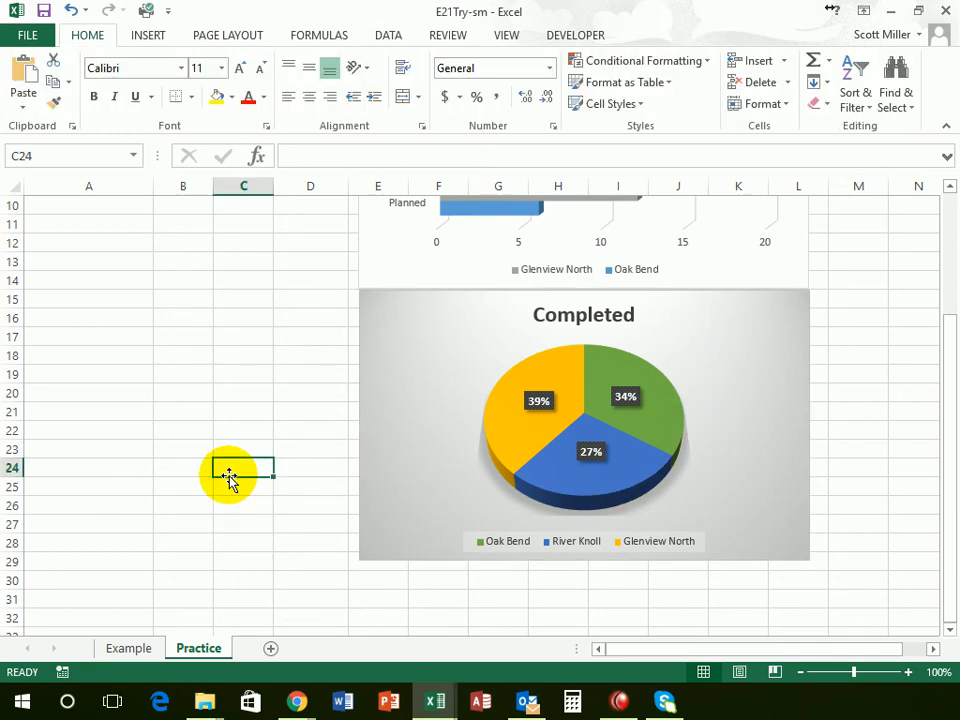
# Step: Close the E21Try-sm workbook and save its changes
pyautogui.scroll(2, 452, 565)
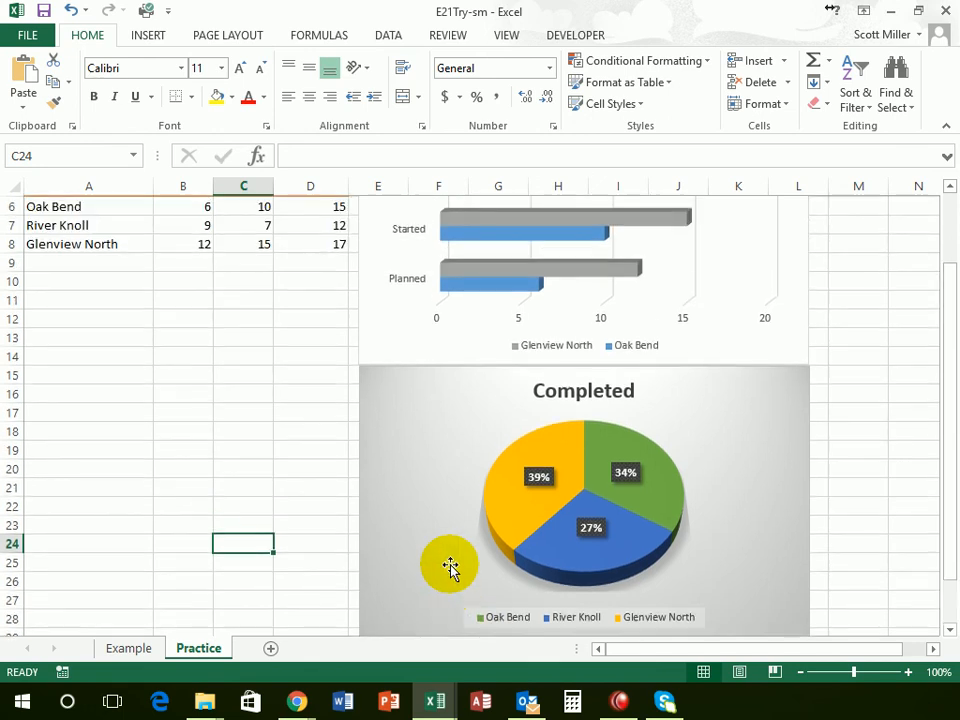
pyautogui.scroll(2, 451, 567)
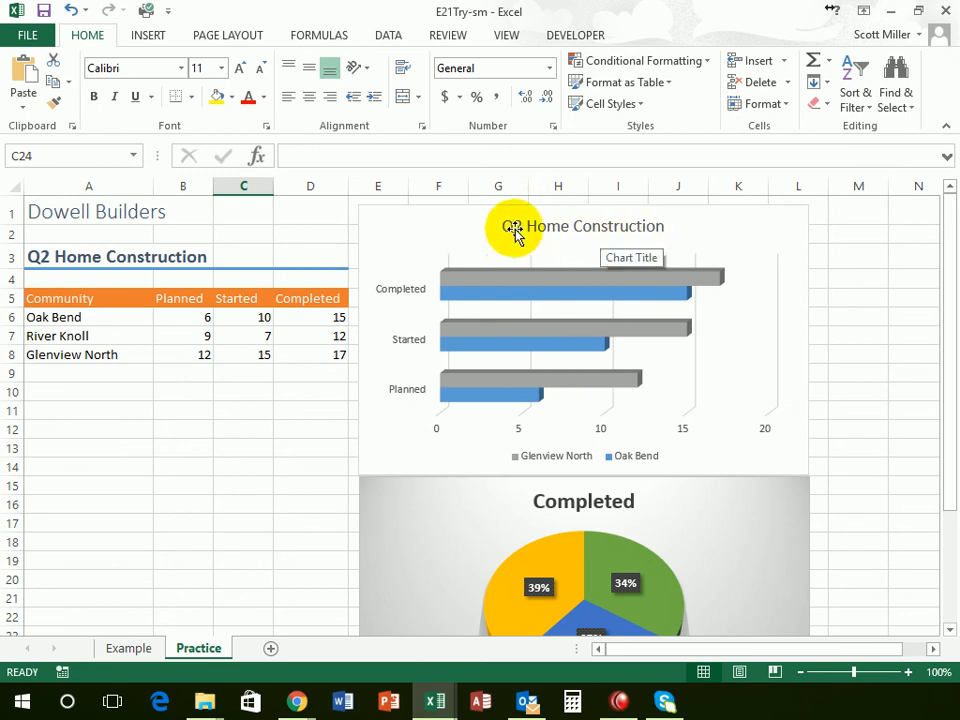
pyautogui.scroll(-3, 615, 456)
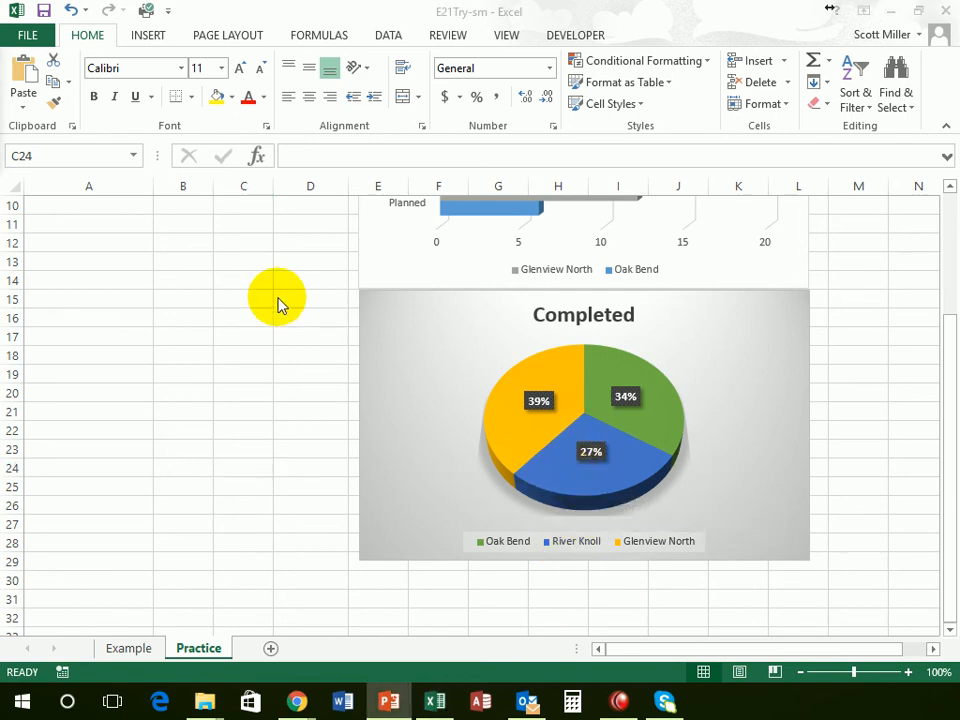
pyautogui.click(46, 12)
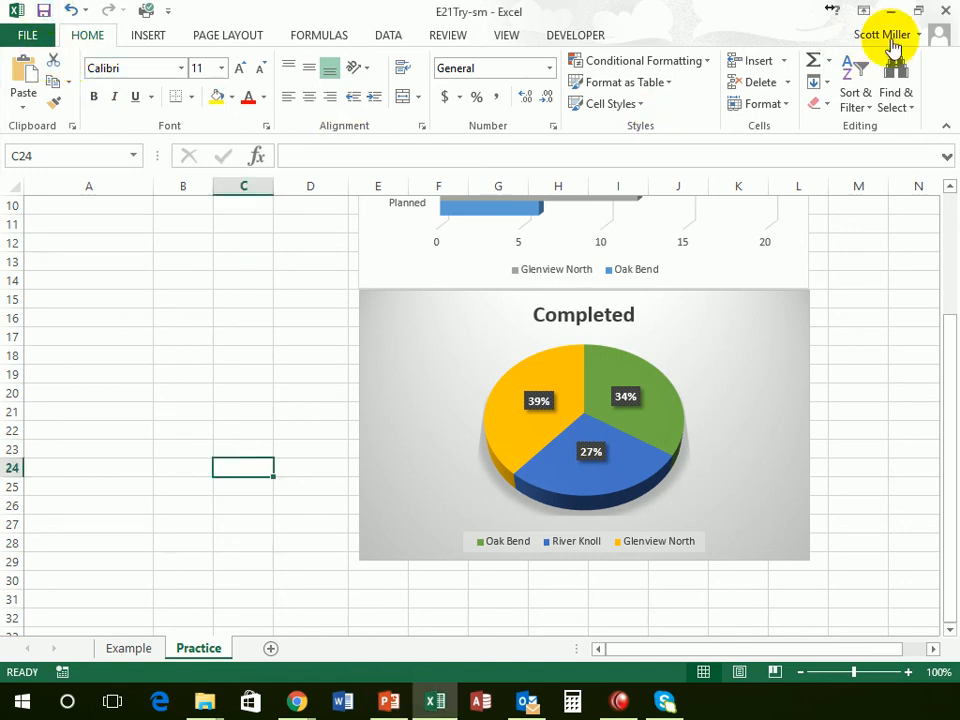
pyautogui.click(943, 11)
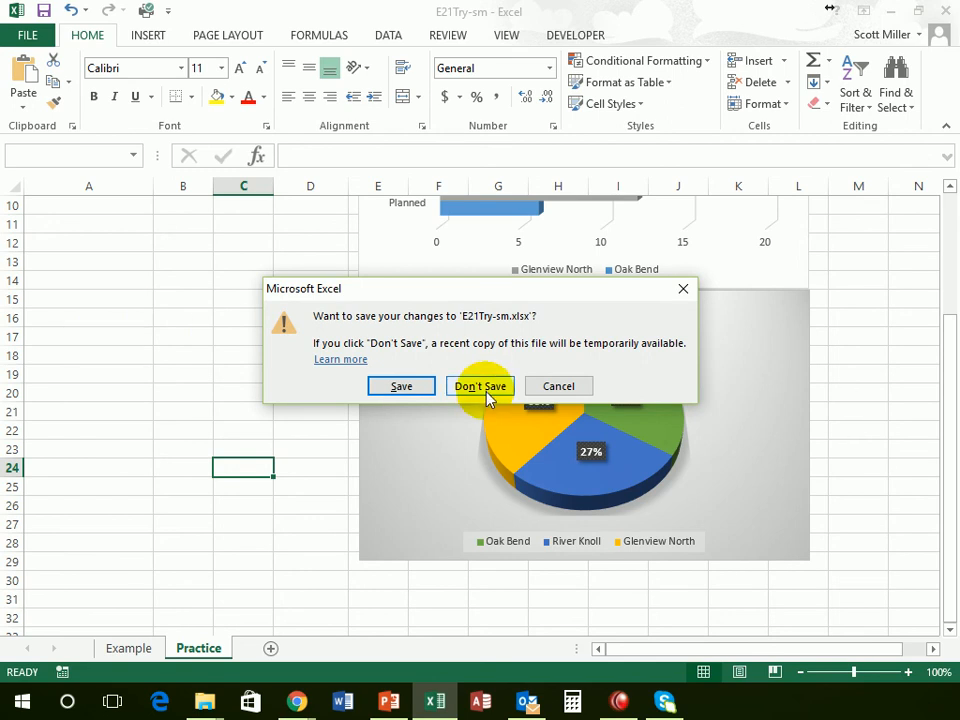
pyautogui.click(410, 388)
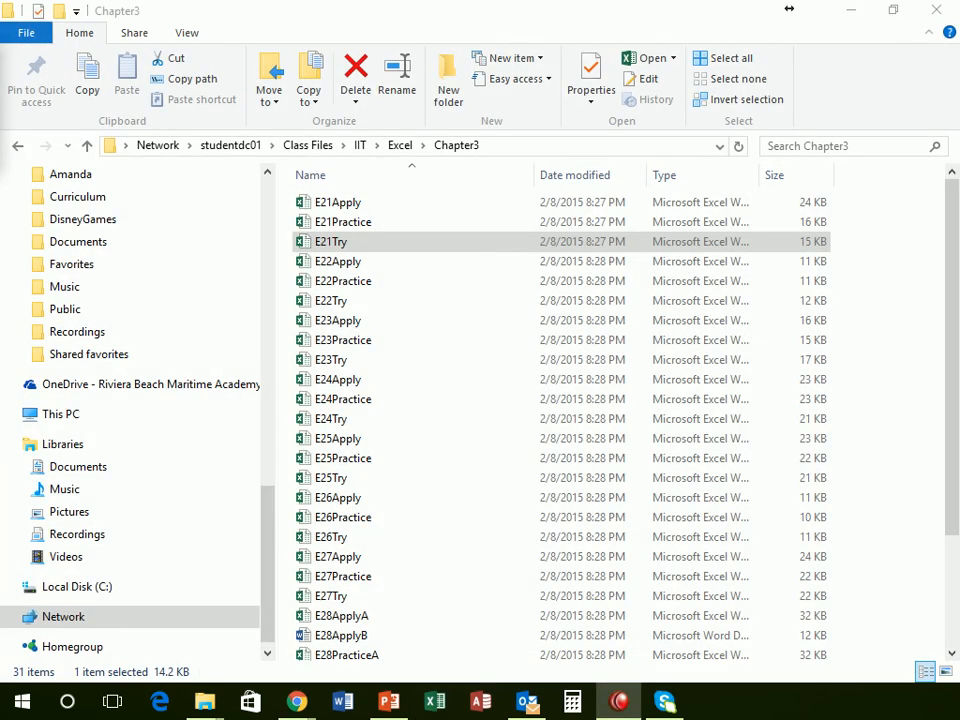